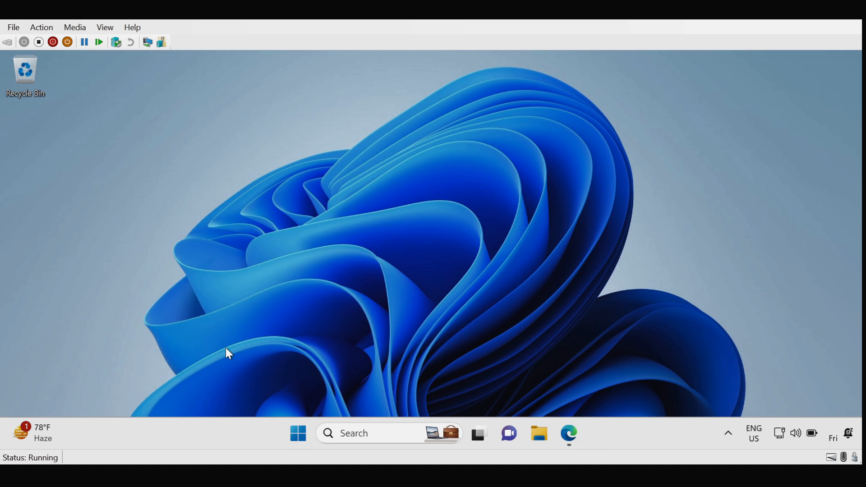
Step: Open LUSRMGR.MSC from Windows search and examine the local Users list for the built-in administrator account
click(348, 433)
text(LUSRMGR.MSC)
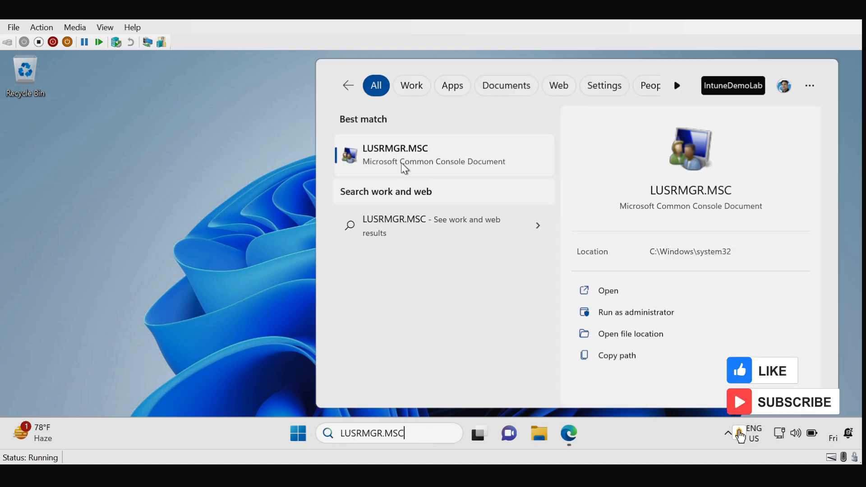
click(404, 155)
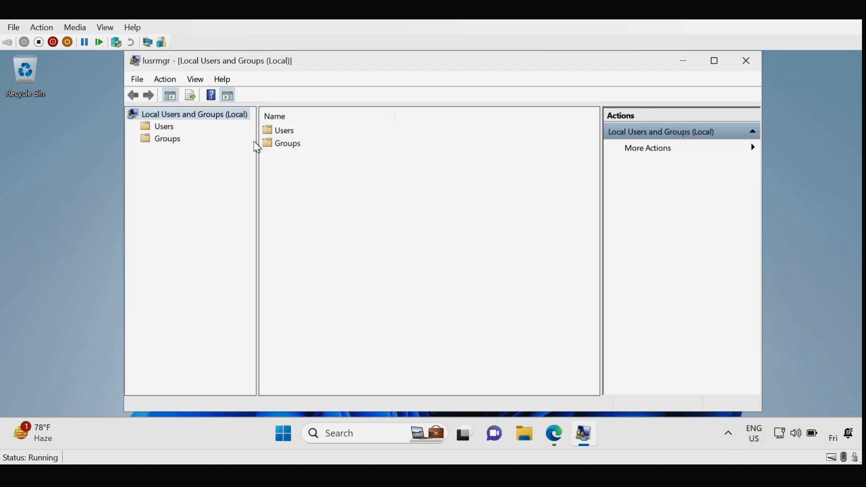
click(168, 131)
drag(328, 116, 390, 106)
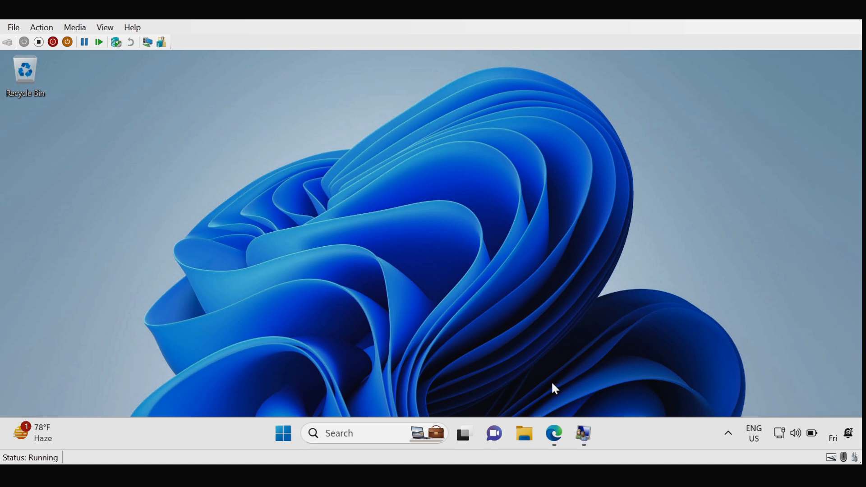
Step: Switch to the Intune admin center in Edge and open the configuration profiles for Windows devices
click(554, 434)
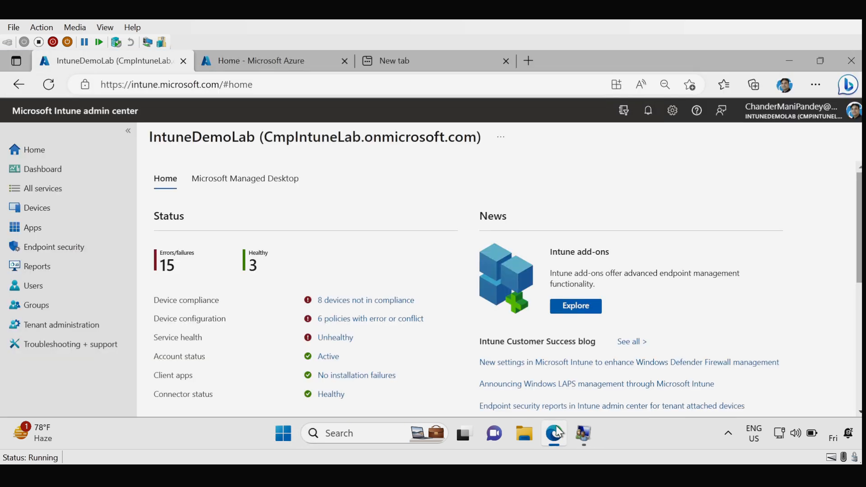
click(38, 209)
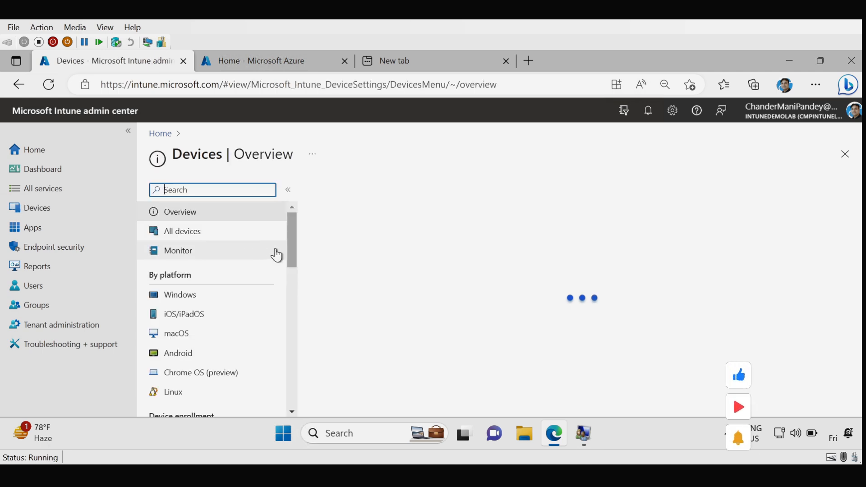
scroll(235, 257, down, 1)
click(188, 247)
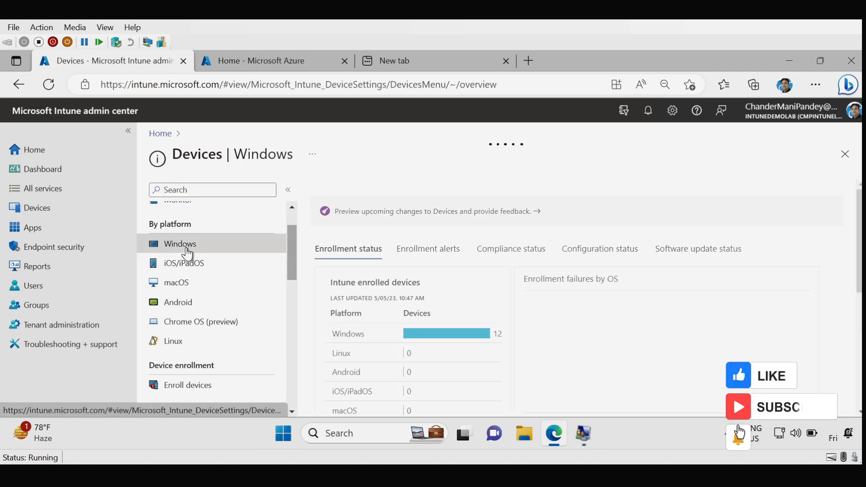
click(211, 300)
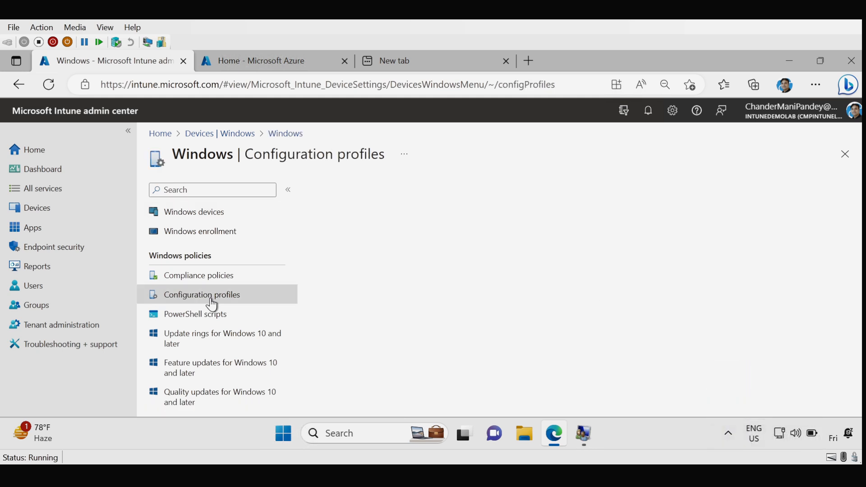
Step: Start a new configuration profile with platform Windows 10 and later and profile type Settings catalog
click(349, 229)
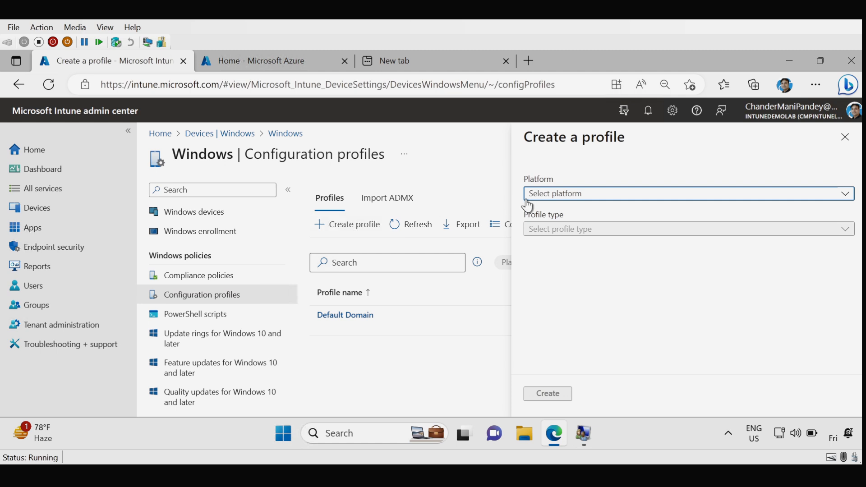
click(541, 195)
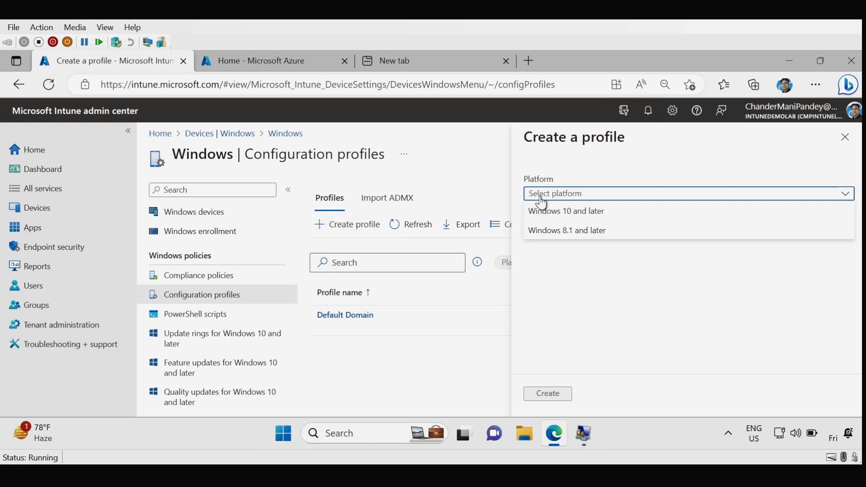
click(571, 212)
click(569, 230)
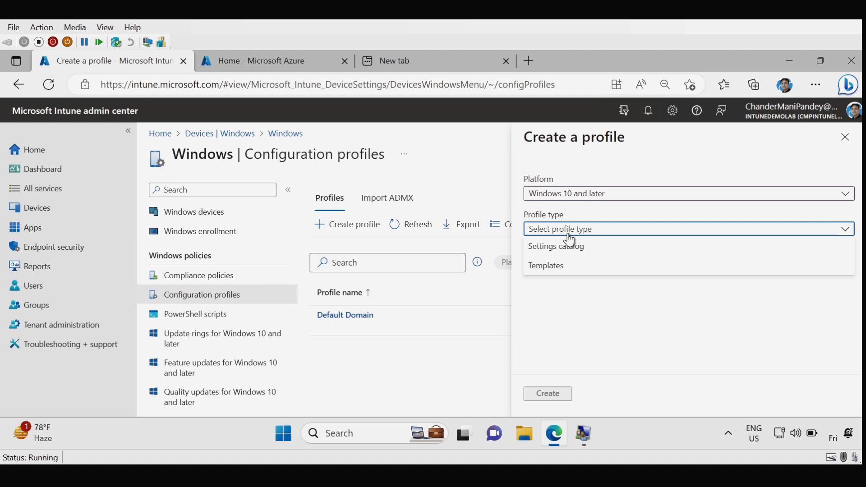
click(566, 252)
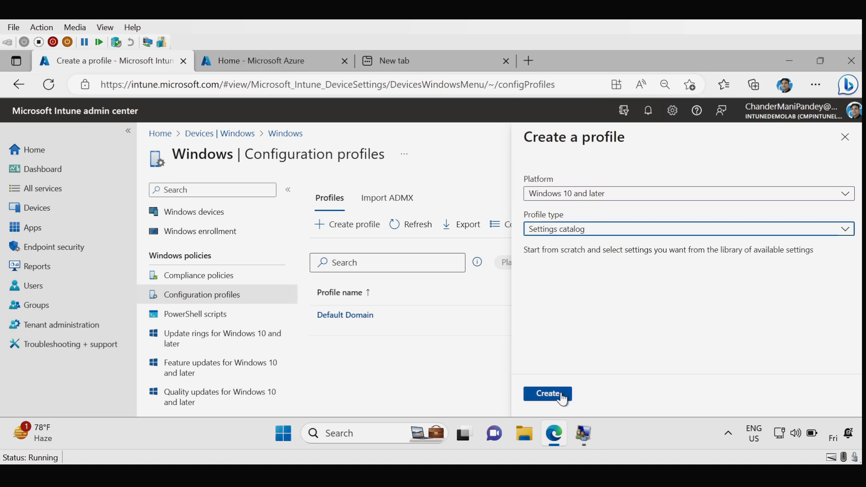
click(547, 393)
Step: Name the profile "Enable Administrator Account" and continue to its configuration settings
click(334, 229)
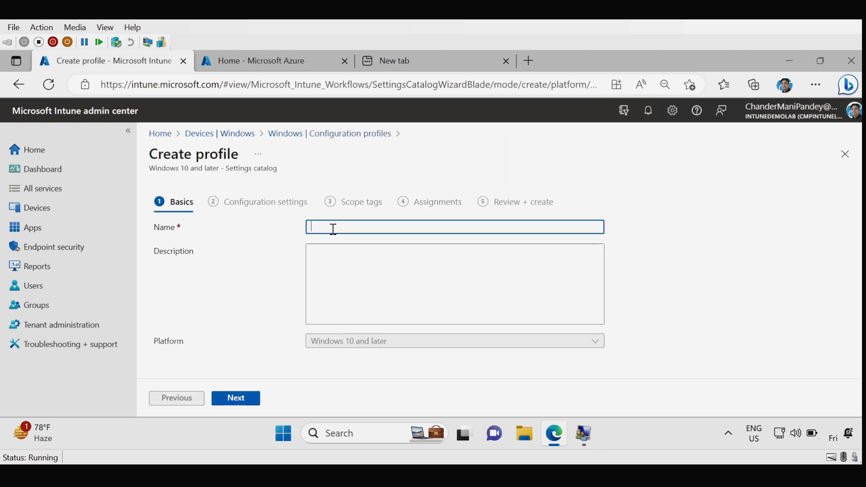
text(Enable Administrator Account)
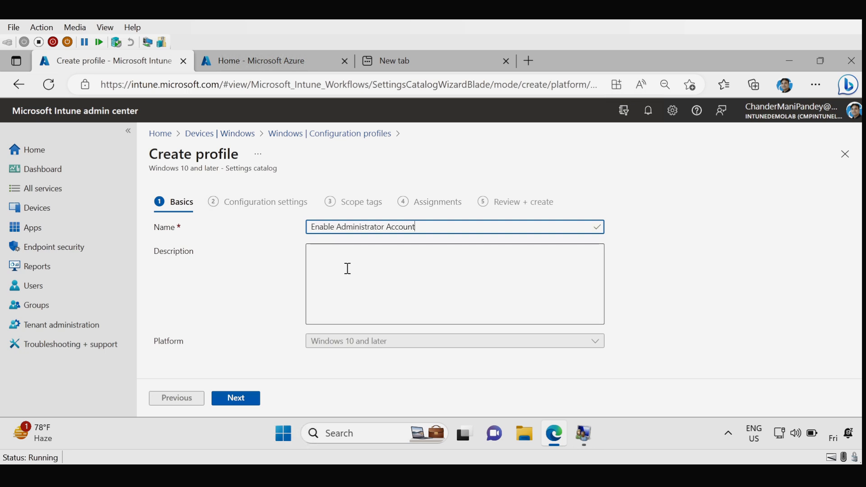
click(250, 398)
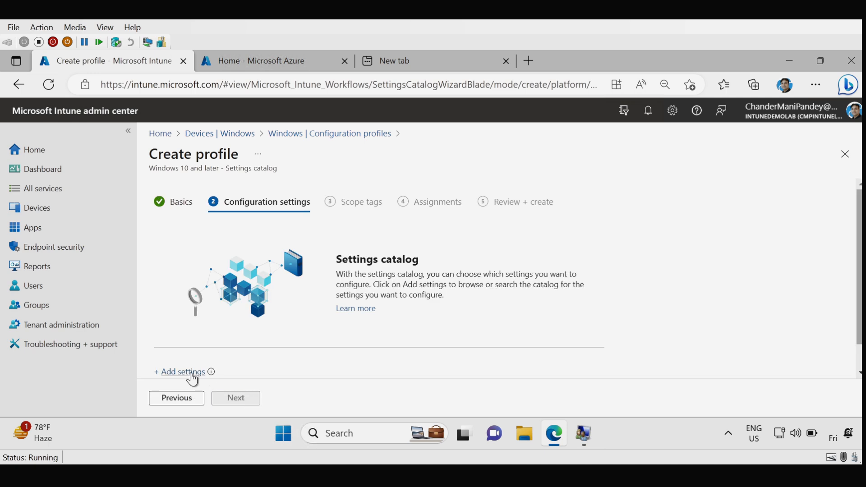
Step: Search for Local Policies Security Options and add its settings Accounts Enable Administrator Account Status and Accounts Rename Administrator Account
click(190, 373)
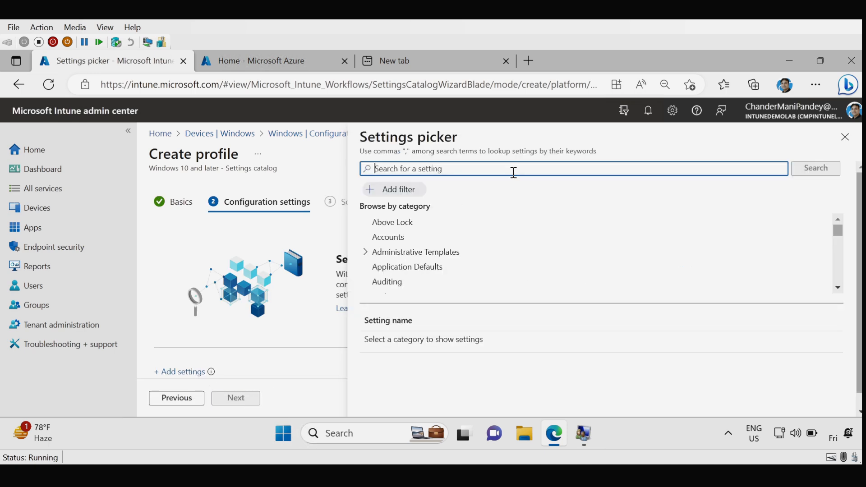
text(Local Policies Security Options)
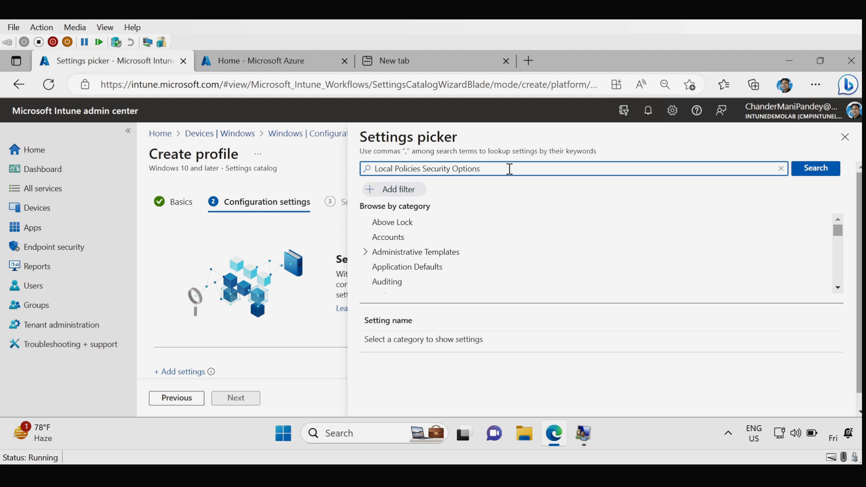
click(807, 172)
click(388, 220)
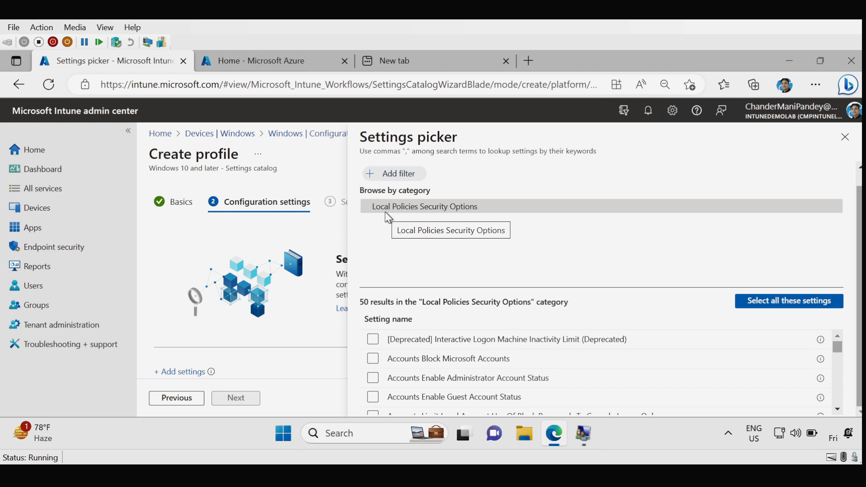
click(373, 380)
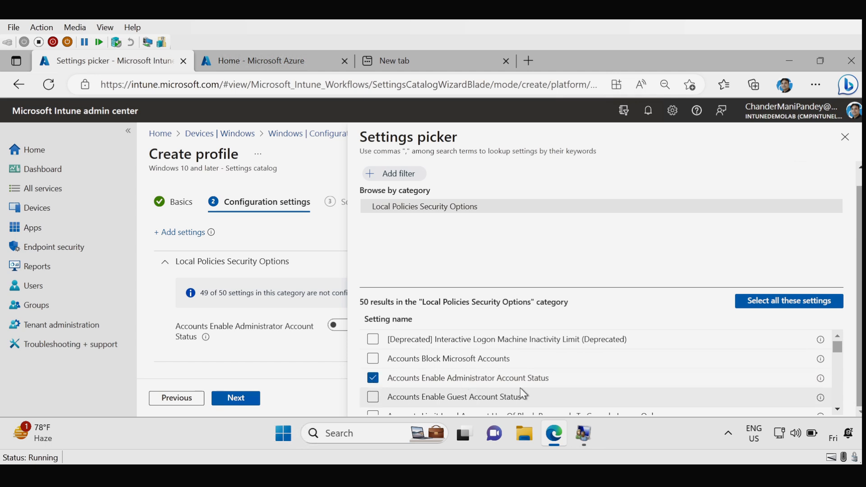
click(837, 410)
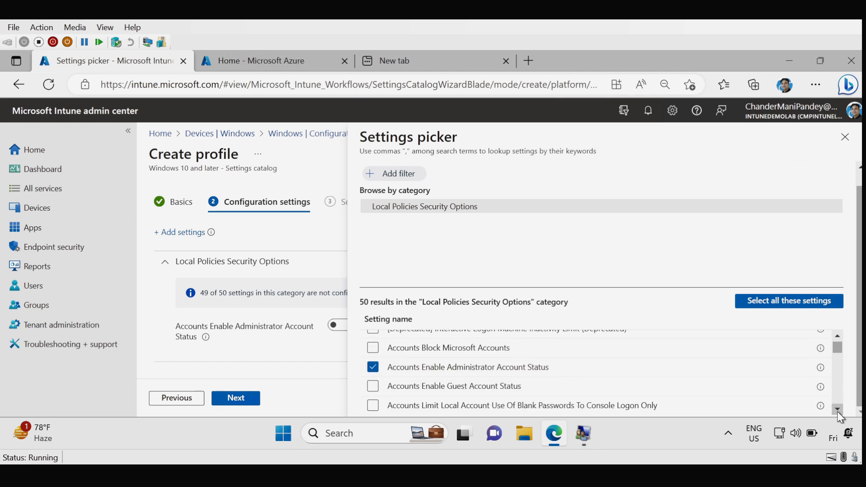
click(837, 409)
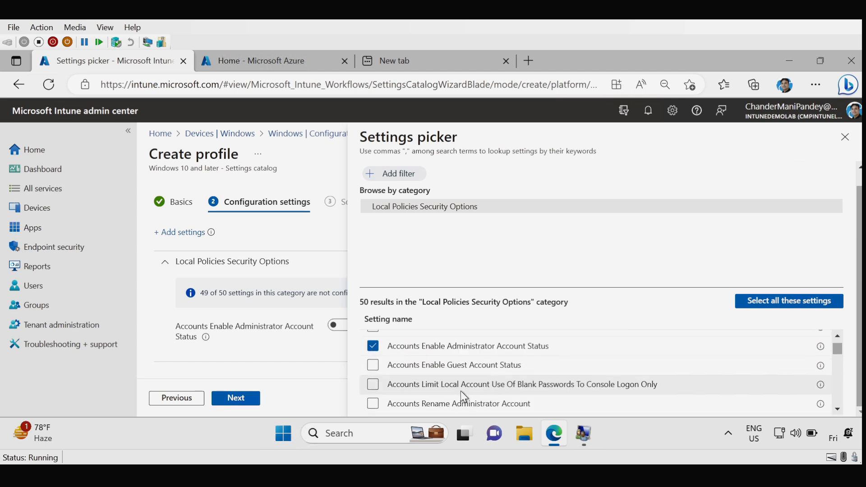
click(372, 404)
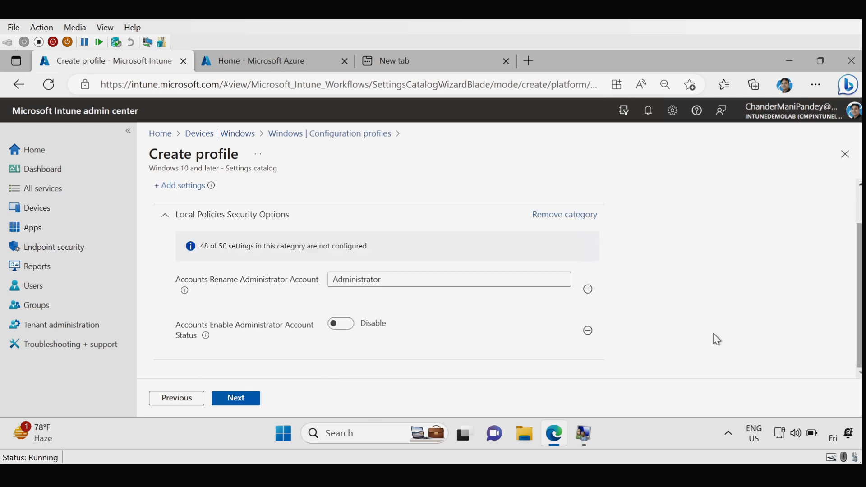
Step: Enable the administrator account status, set the renamed administrator account to LPAS, and continue to scope tags
click(348, 328)
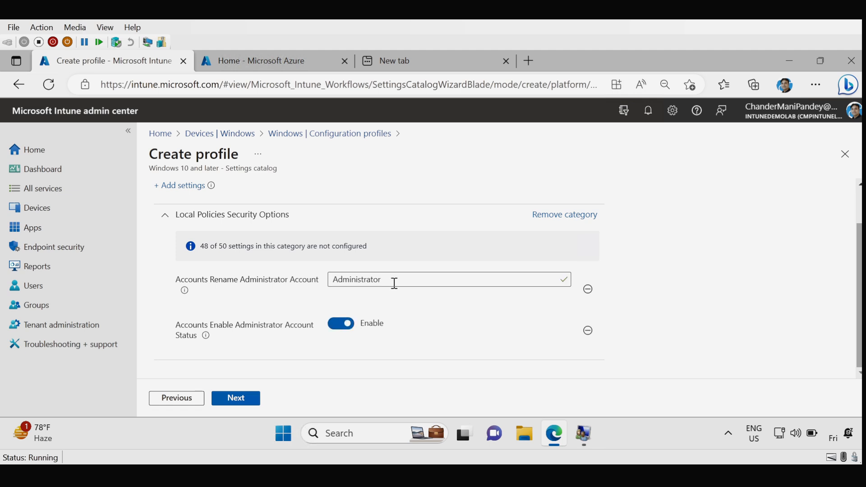
drag(393, 282, 333, 280)
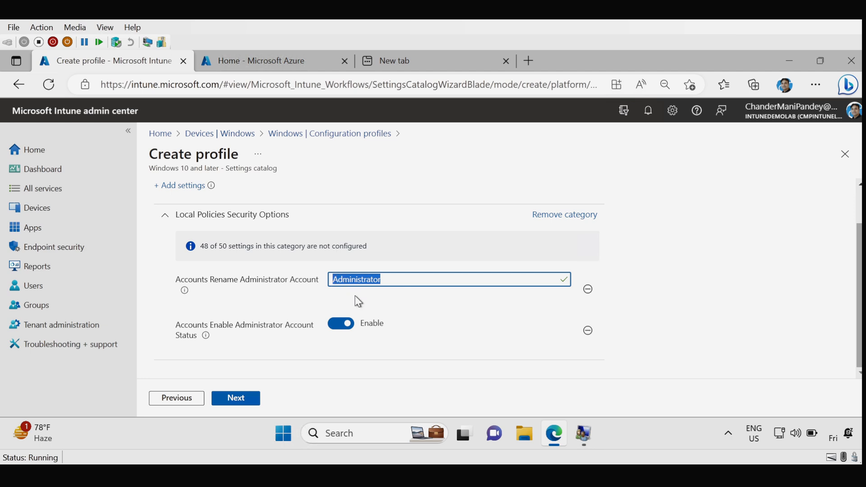
text(LPAS)
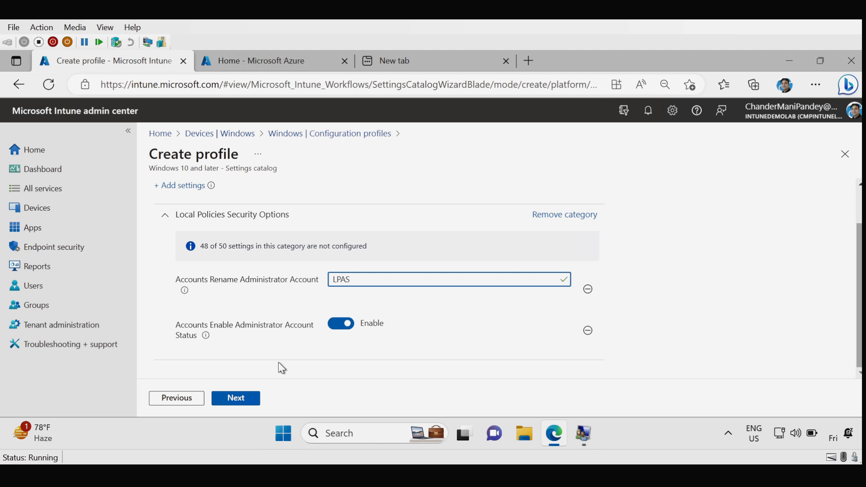
click(246, 399)
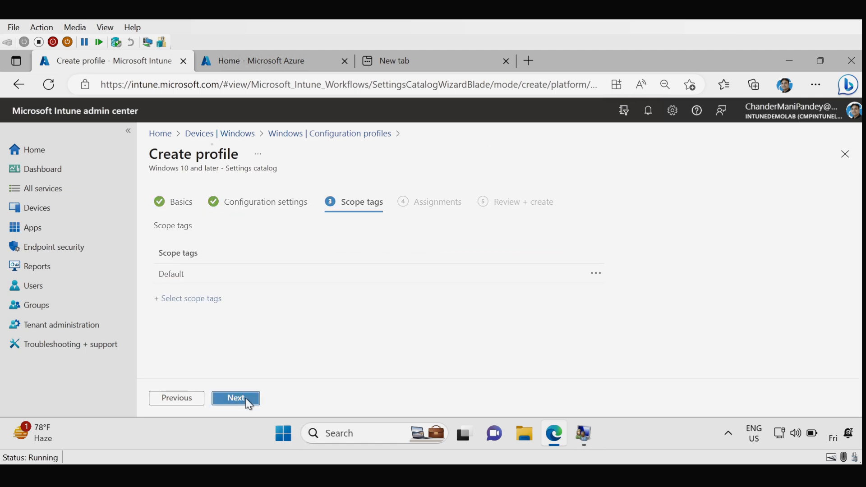
Step: Keep the Default scope tag, assign the profile to the LAPS group, and create the profile
click(246, 399)
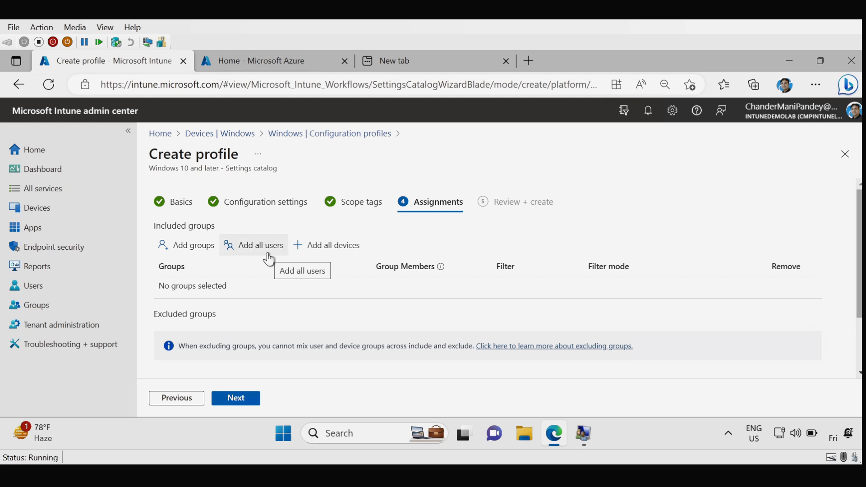
click(193, 245)
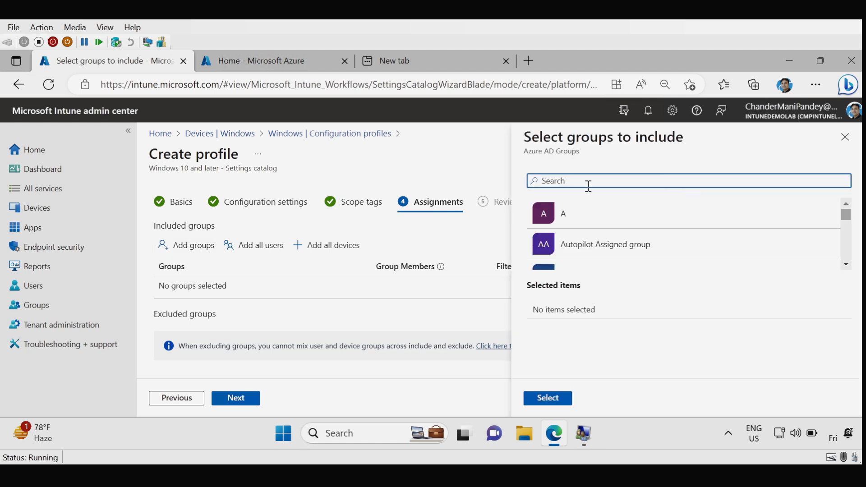
text(LAPS)
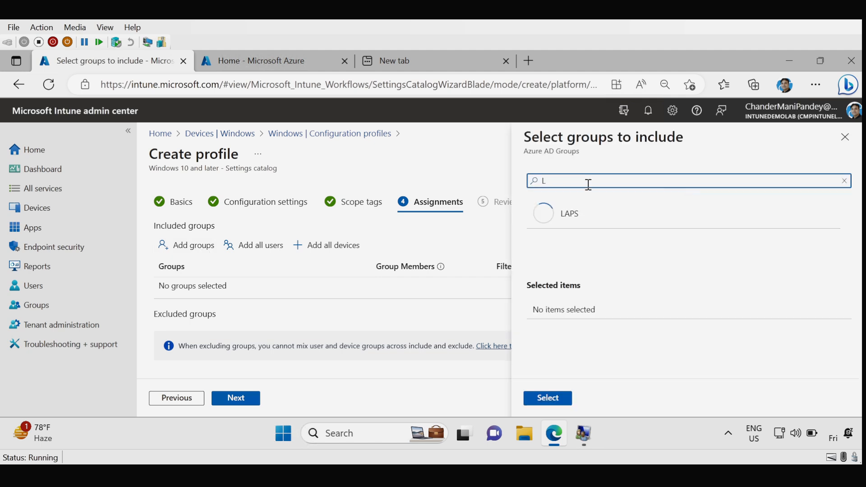
click(571, 218)
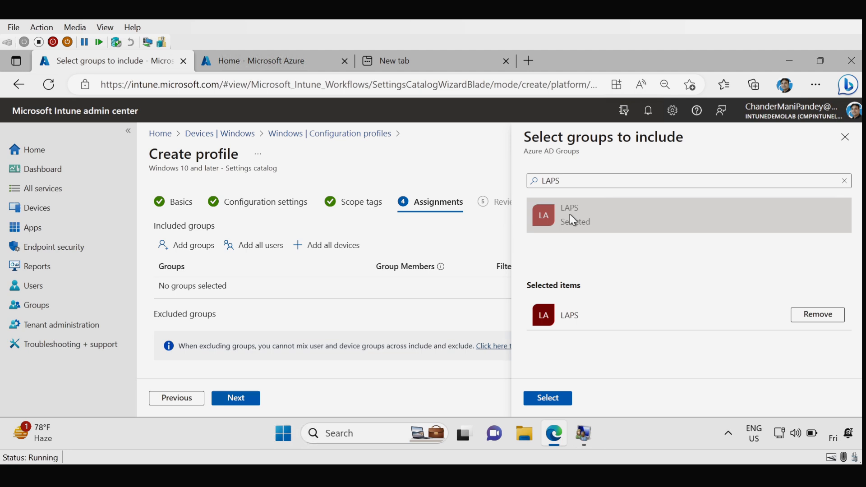
click(548, 397)
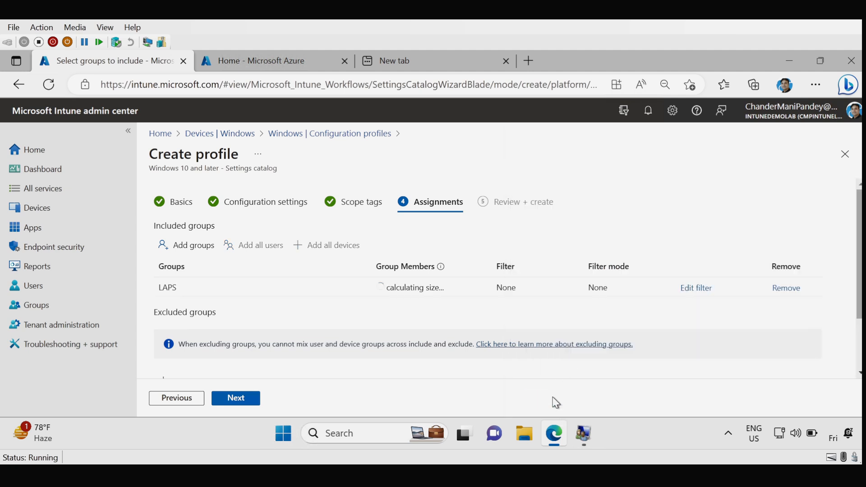
click(244, 398)
click(245, 397)
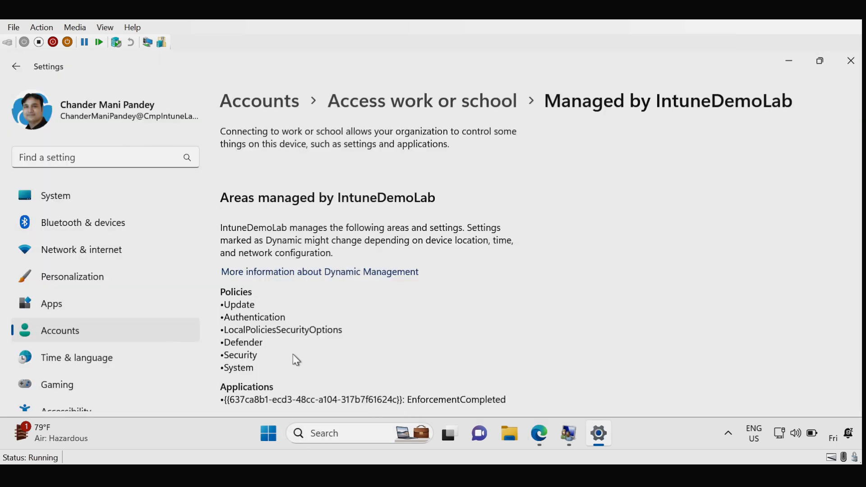
Step: Check LocalPoliciesSecurityOptions among the device's managed policies and inspect the LAPS account in the local Users list
drag(221, 330, 351, 333)
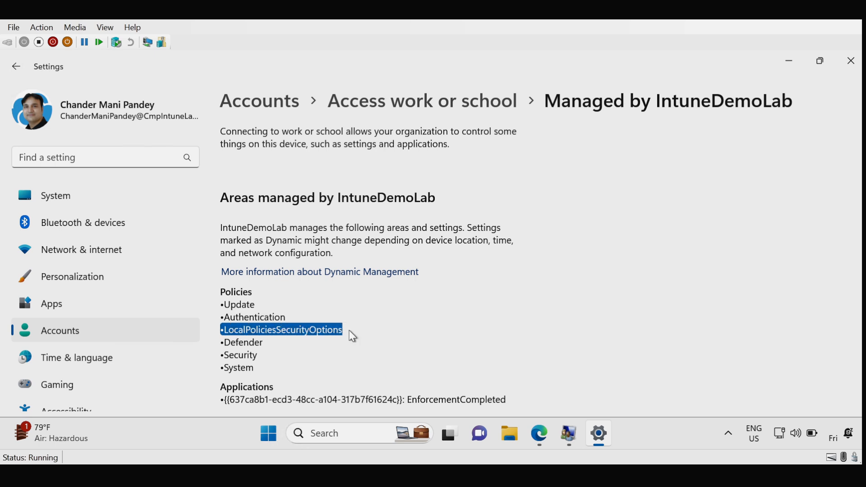
click(568, 434)
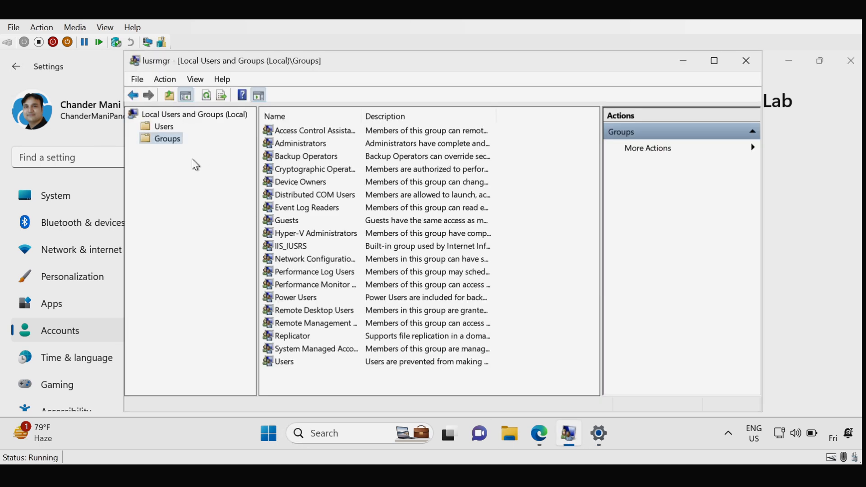
click(159, 126)
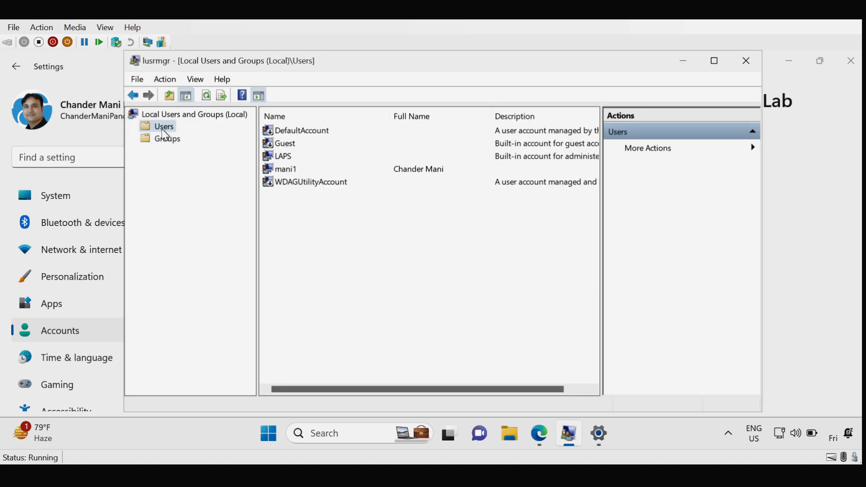
click(291, 156)
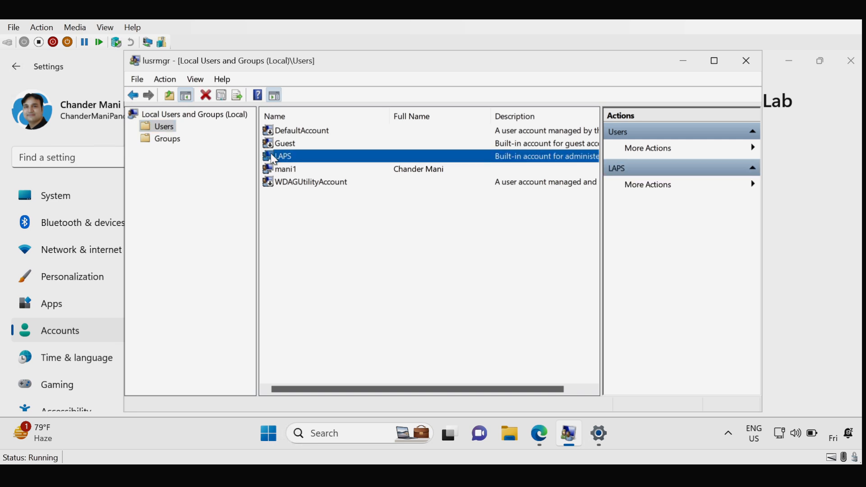
Step: Switch to the Azure portal in Microsoft Edge and open Azure Active Directory
click(321, 235)
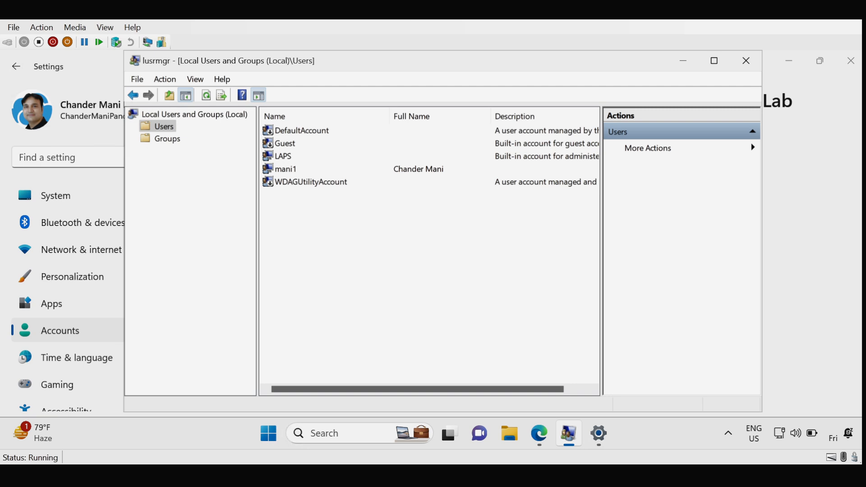
click(541, 447)
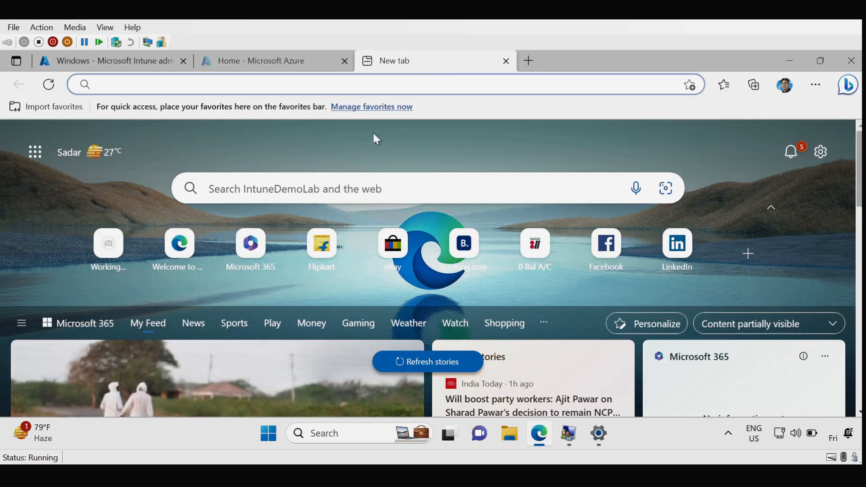
click(272, 62)
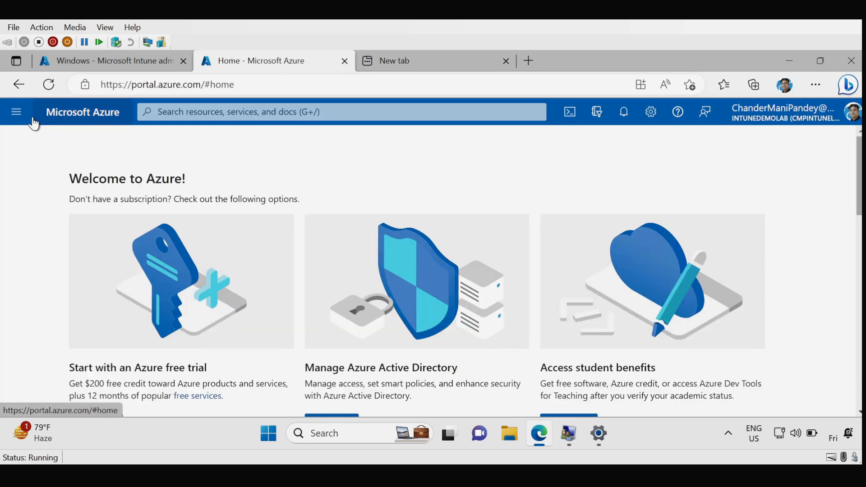
click(17, 111)
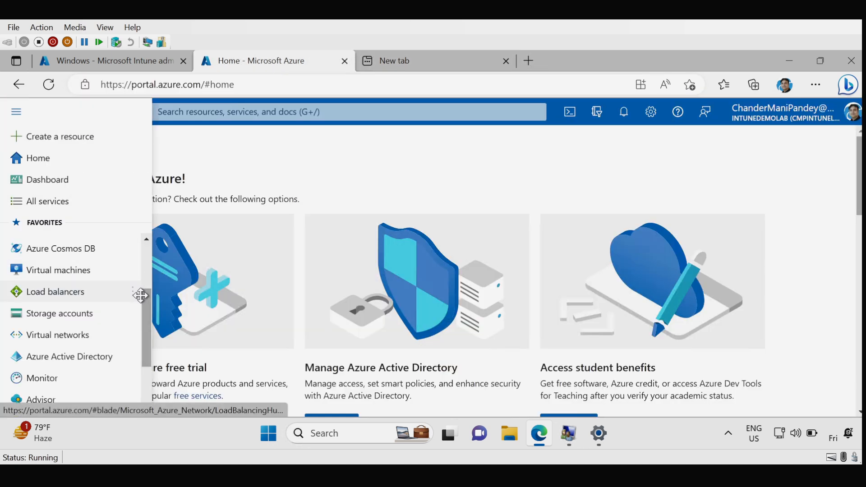
click(99, 361)
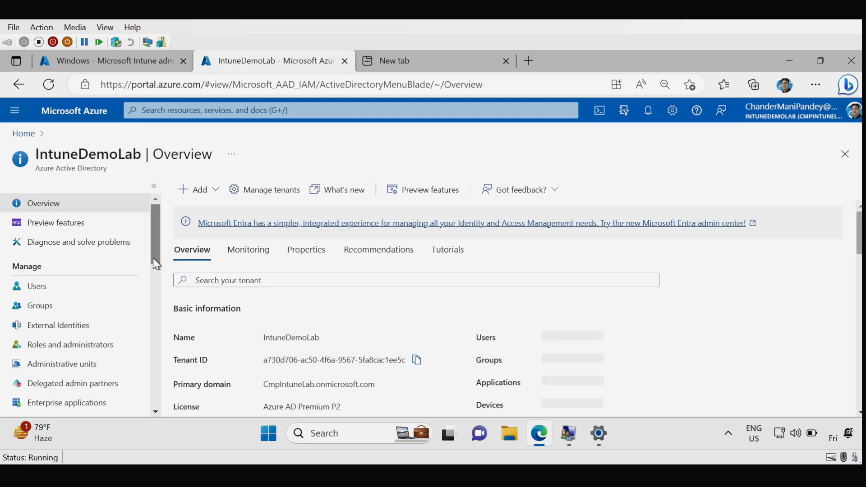
Step: In the directory's device settings, enable Azure AD Local Administrator Password Solution (LAPS) and save the change
scroll(116, 318, down, 3)
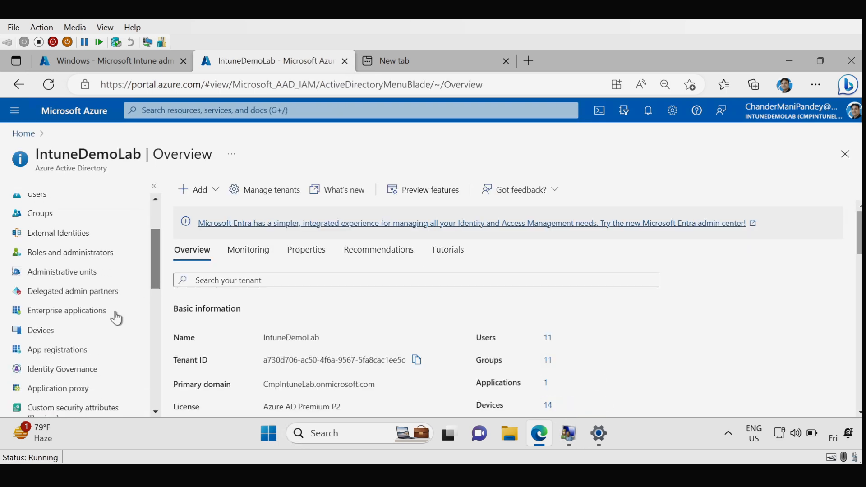
click(42, 332)
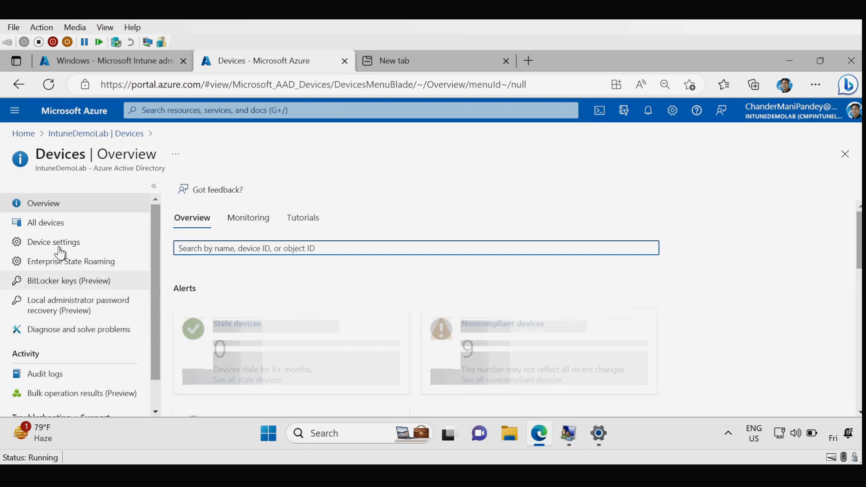
click(57, 244)
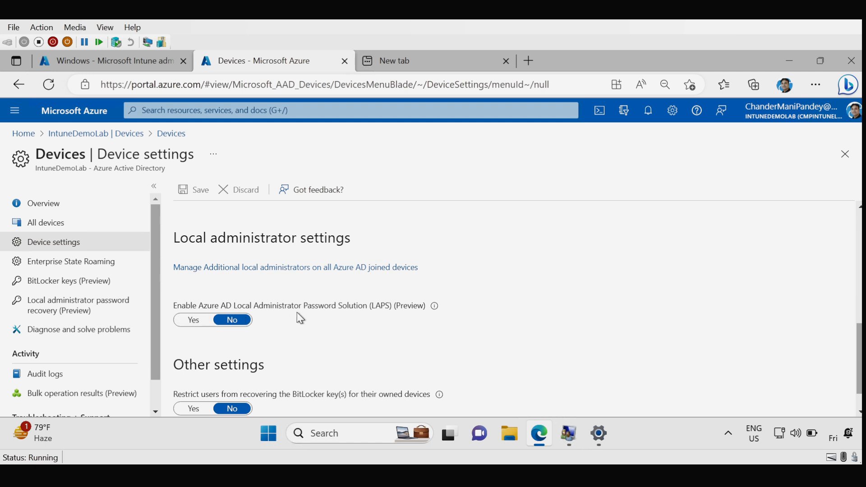
click(195, 325)
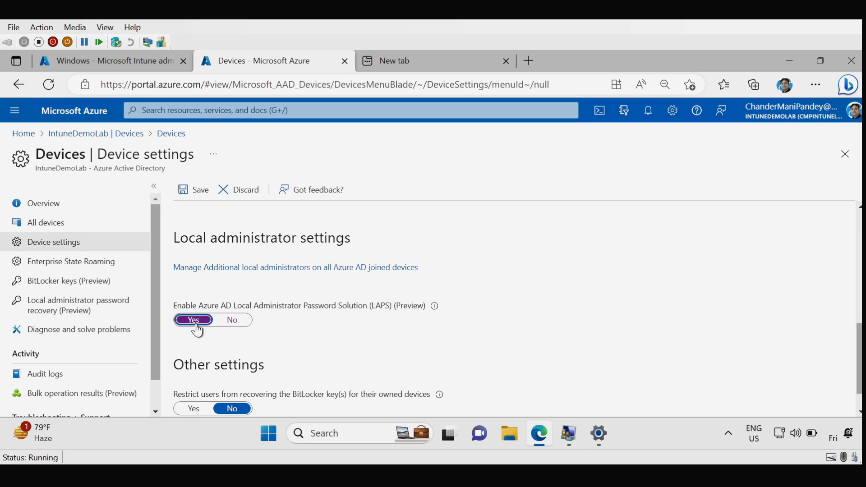
click(198, 195)
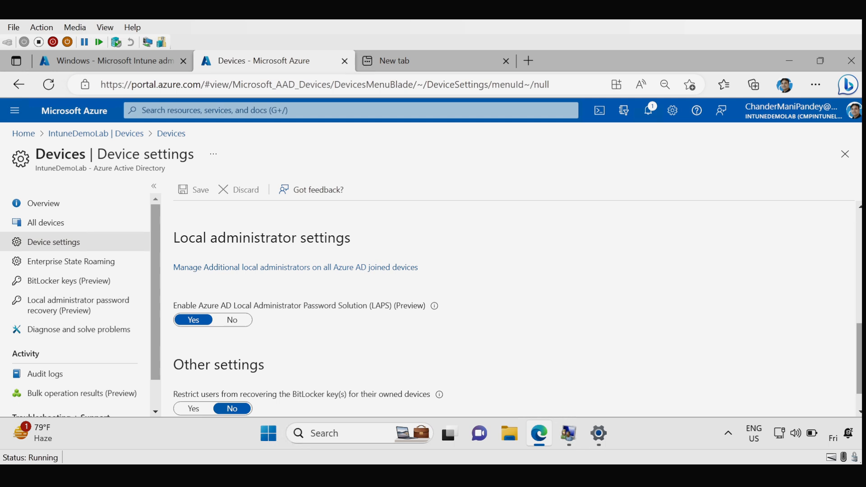
Step: Switch to the Intune admin center and open the Account protection policies under Endpoint security
click(83, 61)
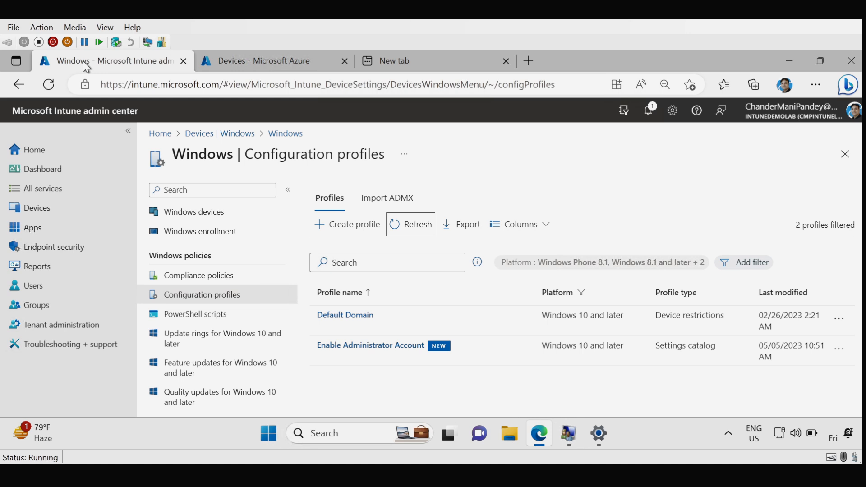
click(63, 252)
drag(290, 247, 289, 322)
click(220, 310)
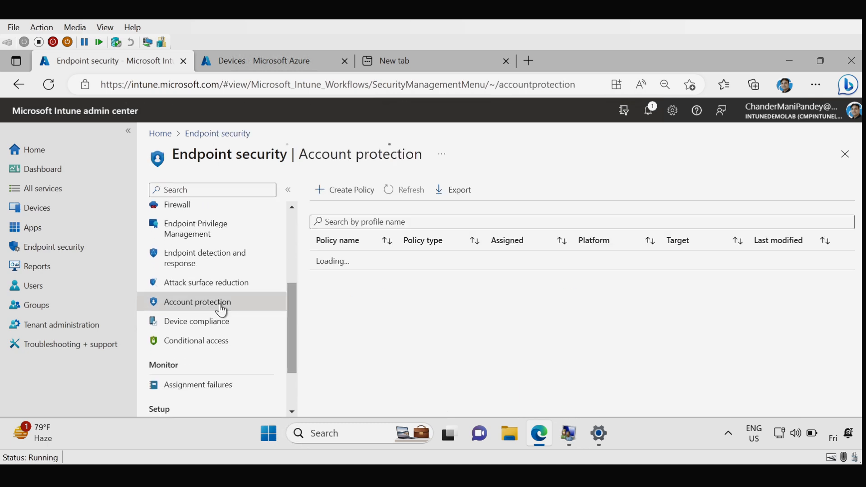
Step: Start a new account protection policy for Windows 10 and later using the Local admin password solution (Windows LAPS) profile
click(357, 197)
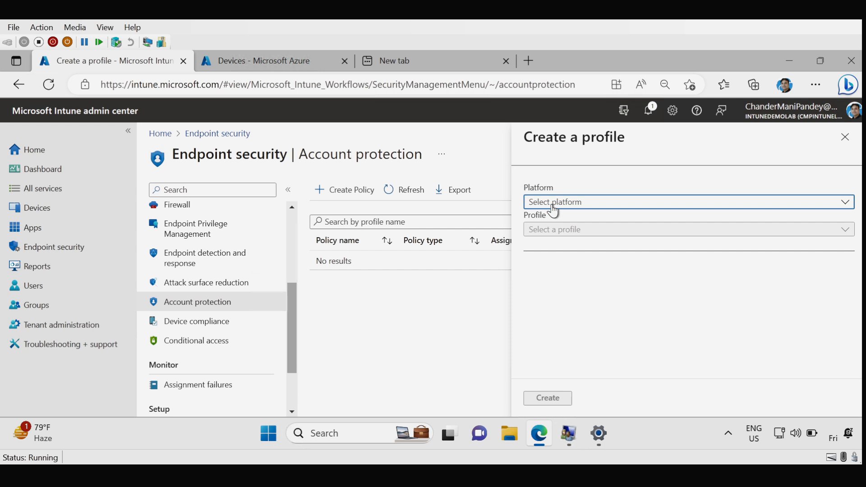
click(554, 209)
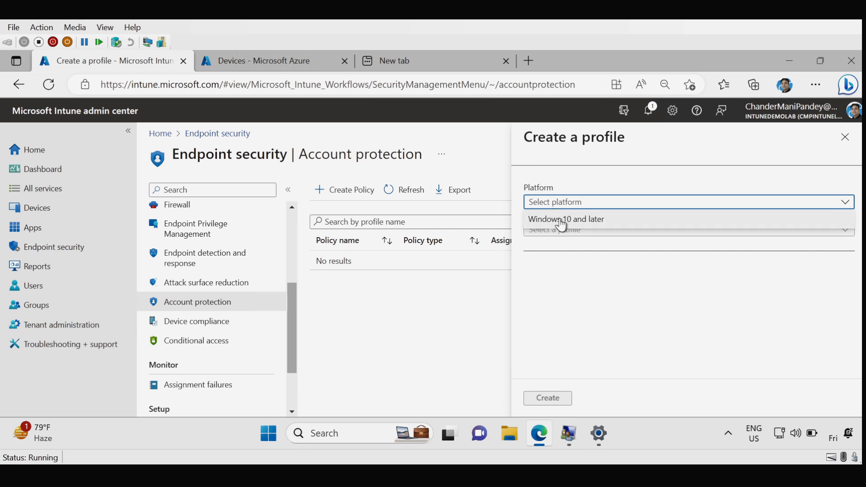
click(566, 221)
click(574, 231)
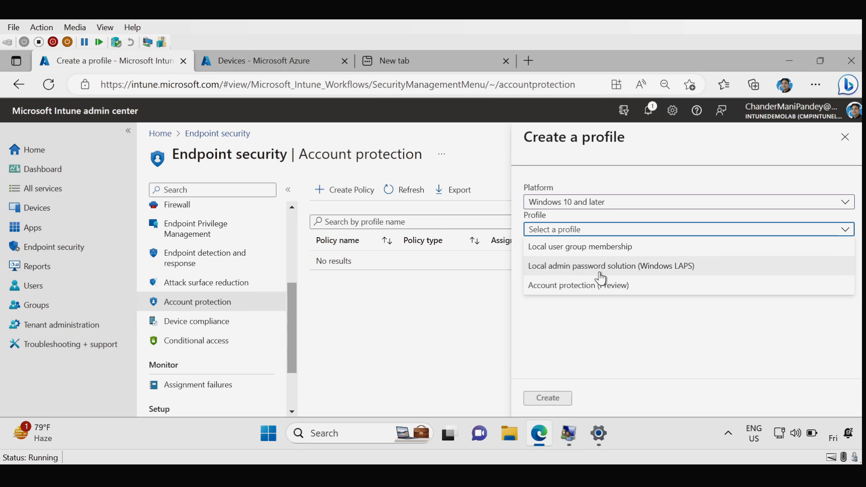
click(657, 273)
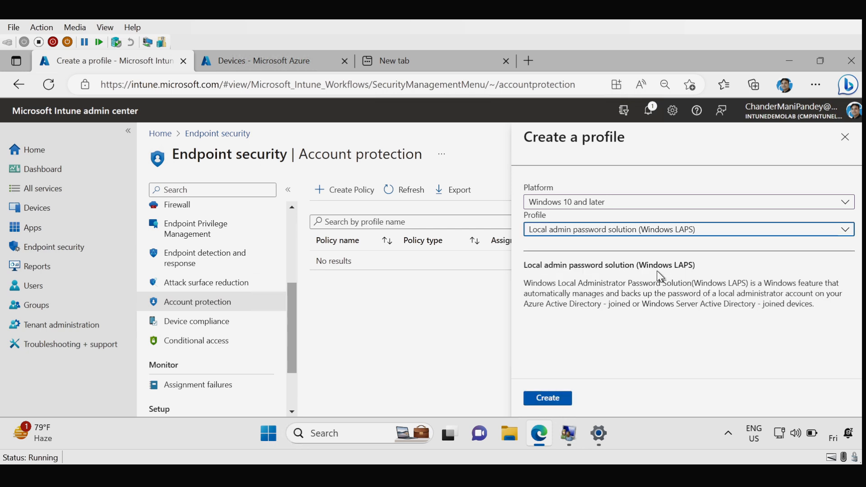
click(562, 399)
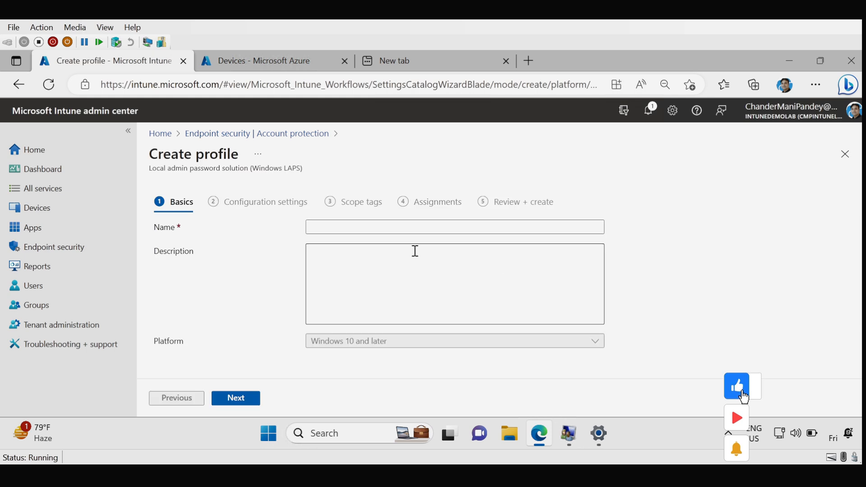
Step: Name the profile LAPS and continue to its configuration settings
click(400, 229)
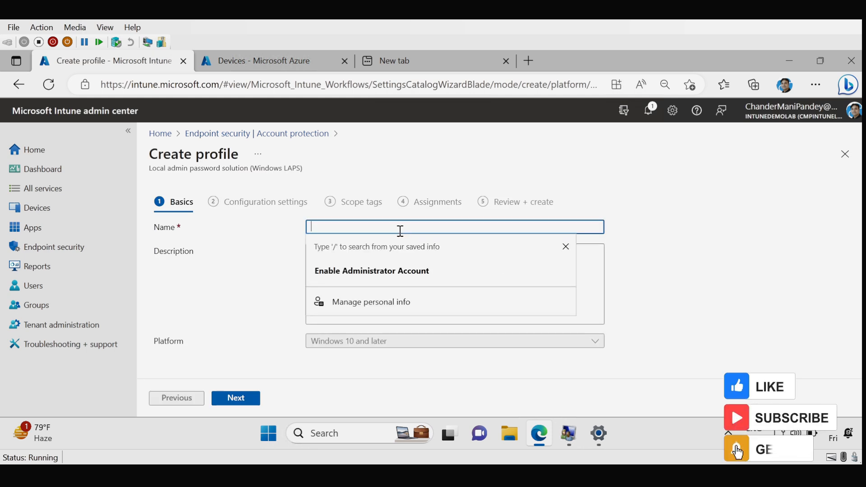
text(LAPS)
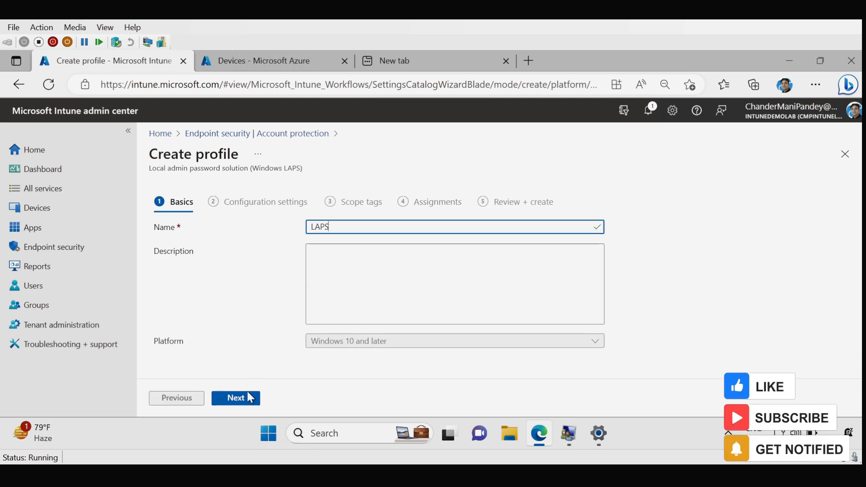
click(243, 401)
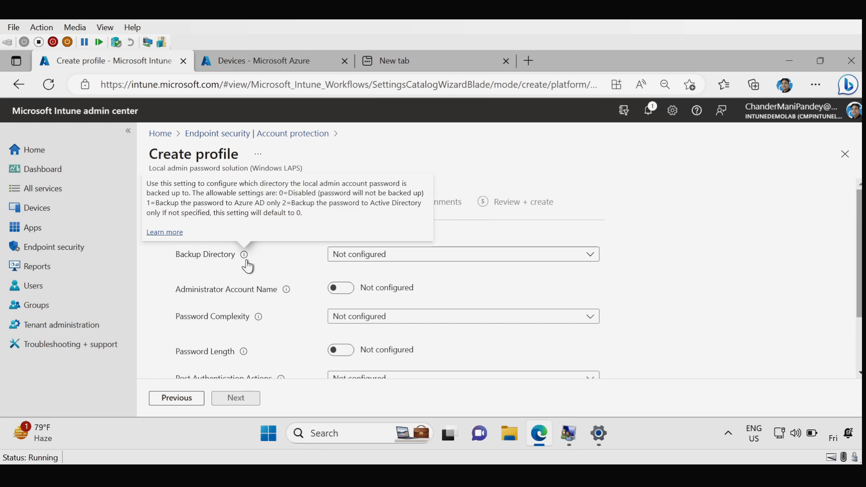
Step: Set the backup directory to Backup the password to Azure AD only and configure the password age as 7 days
mouse_move(243, 258)
click(350, 263)
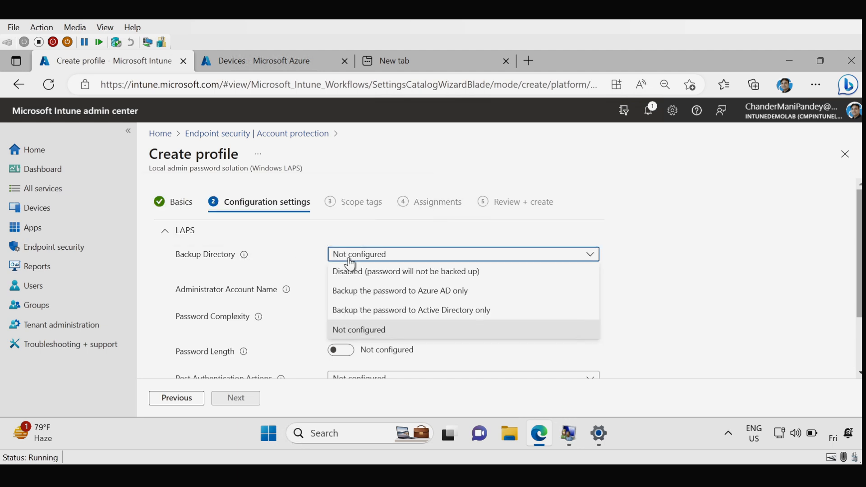
click(398, 300)
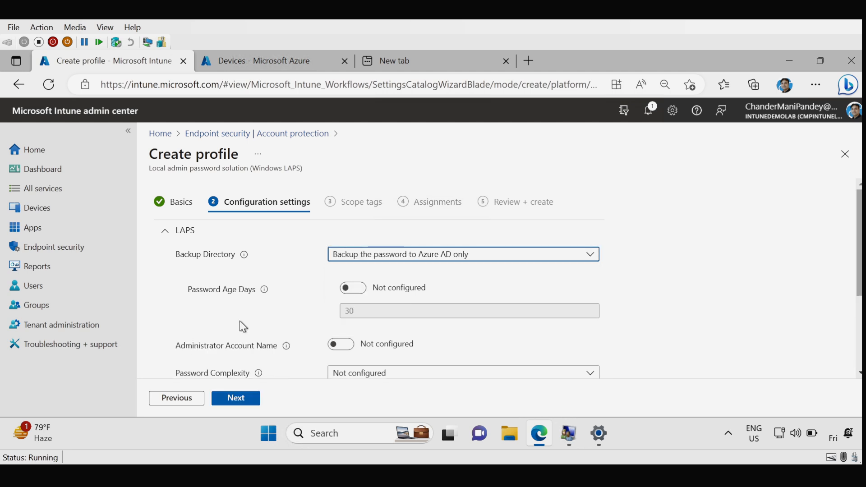
mouse_move(264, 289)
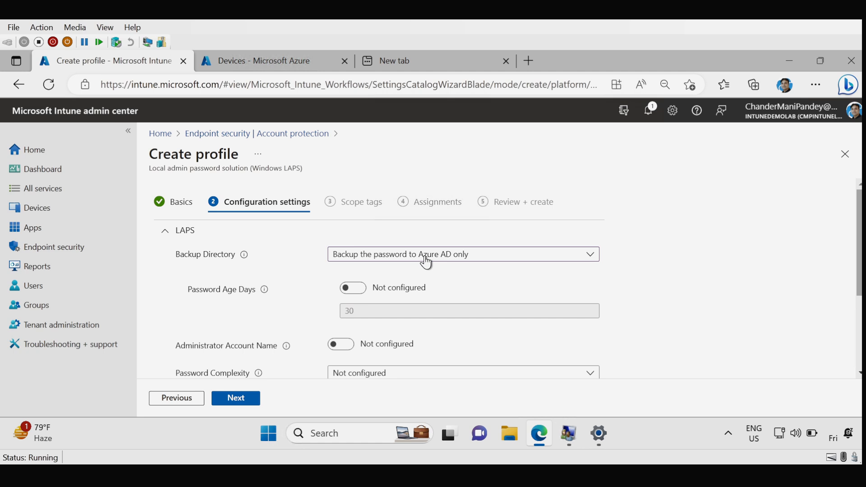
click(355, 292)
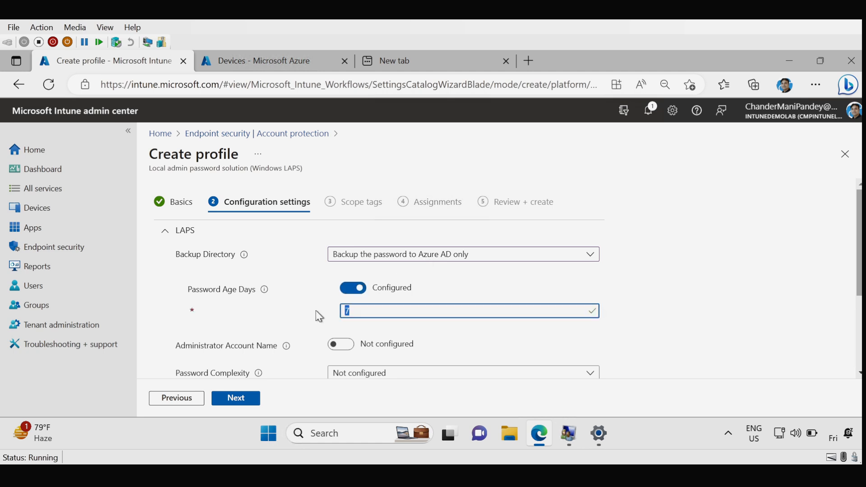
click(666, 303)
Step: Configure the administrator account name as LAPS
scroll(341, 303, down, 2)
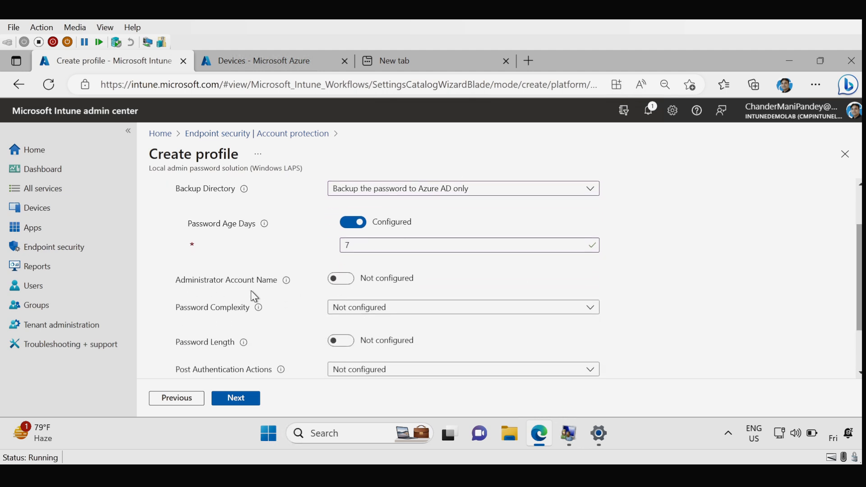
click(345, 284)
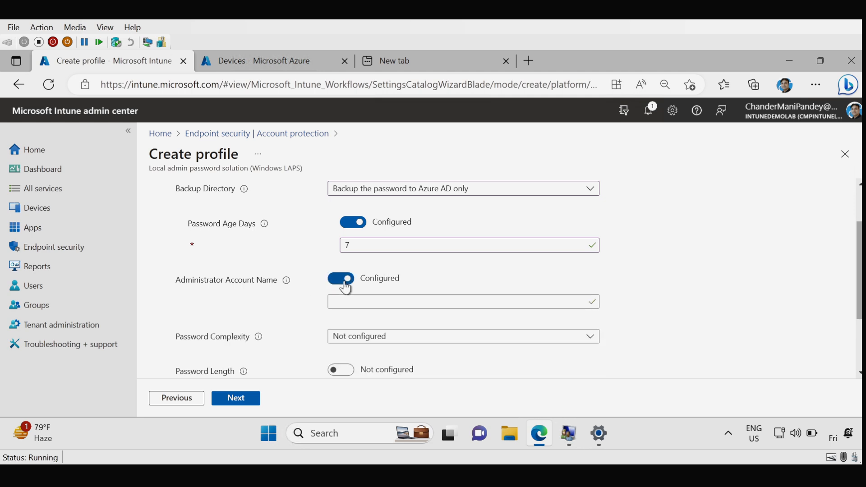
click(349, 301)
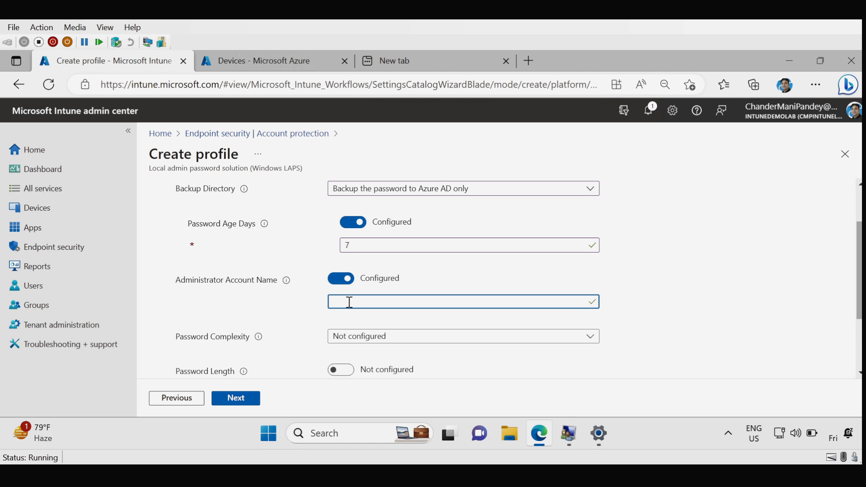
text(LAPS)
Step: Set password complexity to Large letters + small letters + numbers + special characters and configure a password length of 14
scroll(474, 277, down, 3)
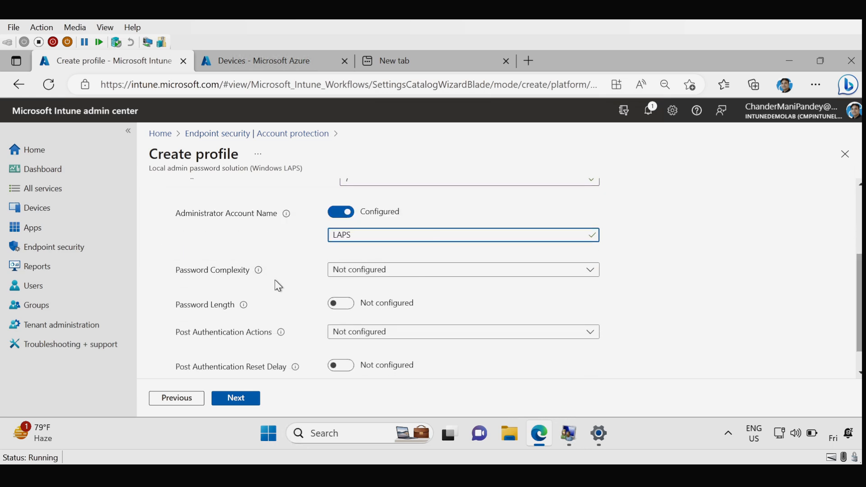
click(351, 273)
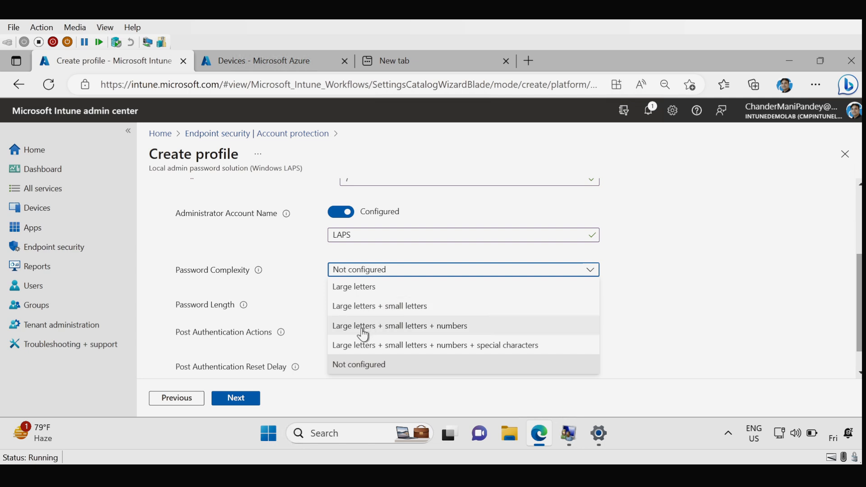
click(427, 350)
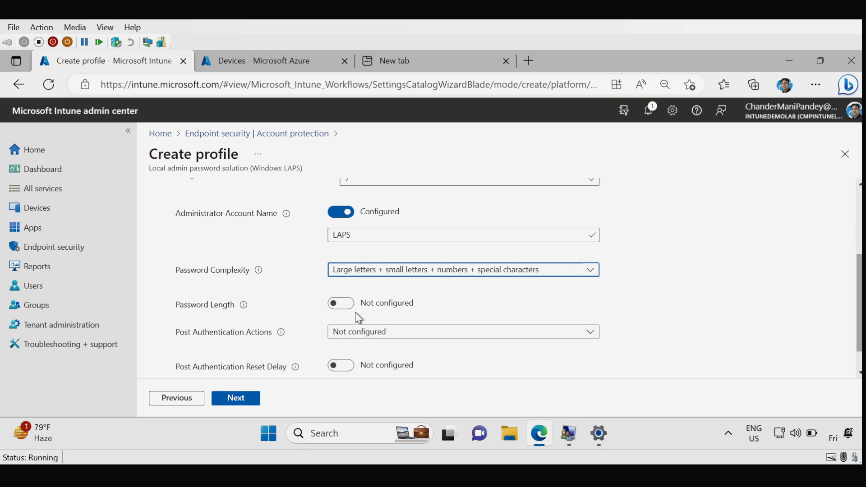
click(343, 304)
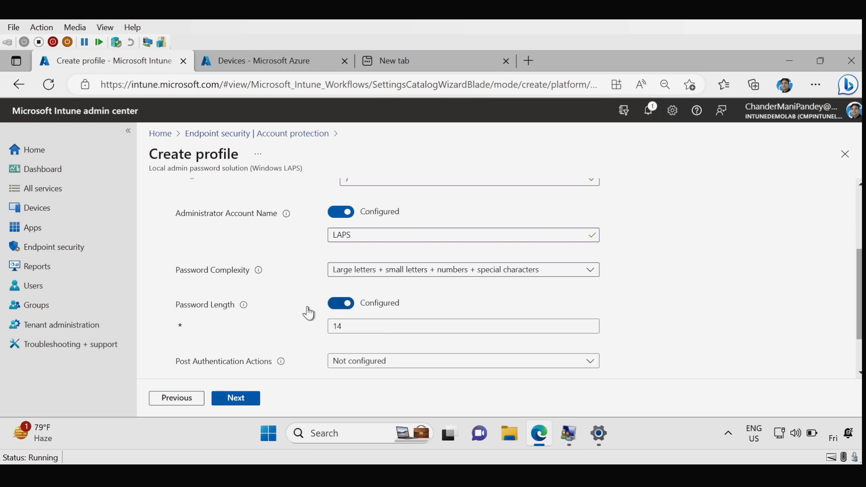
mouse_move(244, 305)
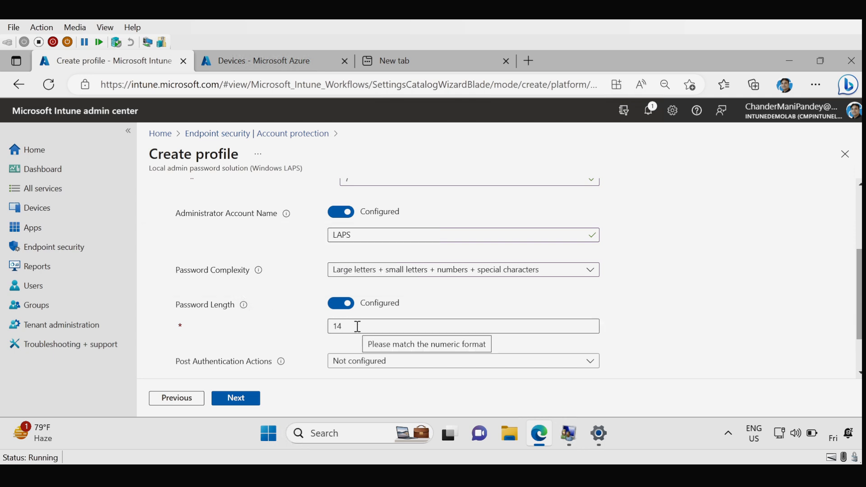
Step: Set the post authentication action to Reset password upon expiry of the grace period
scroll(754, 310, down, 1)
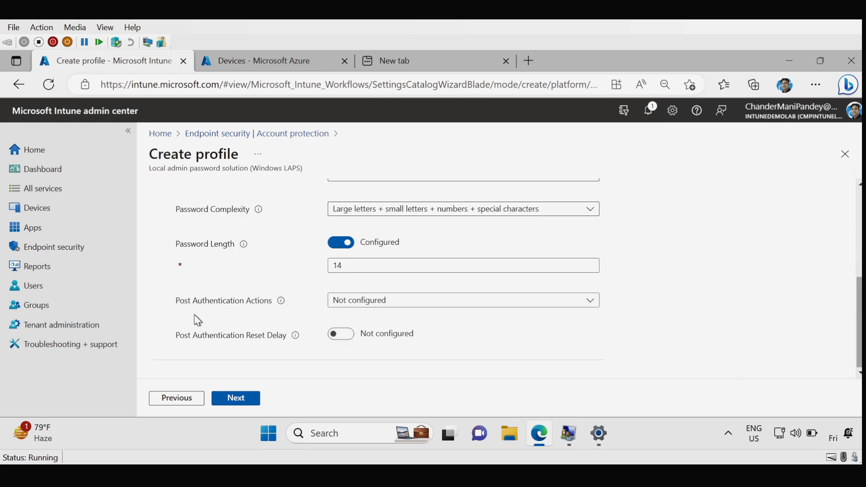
mouse_move(283, 304)
click(358, 305)
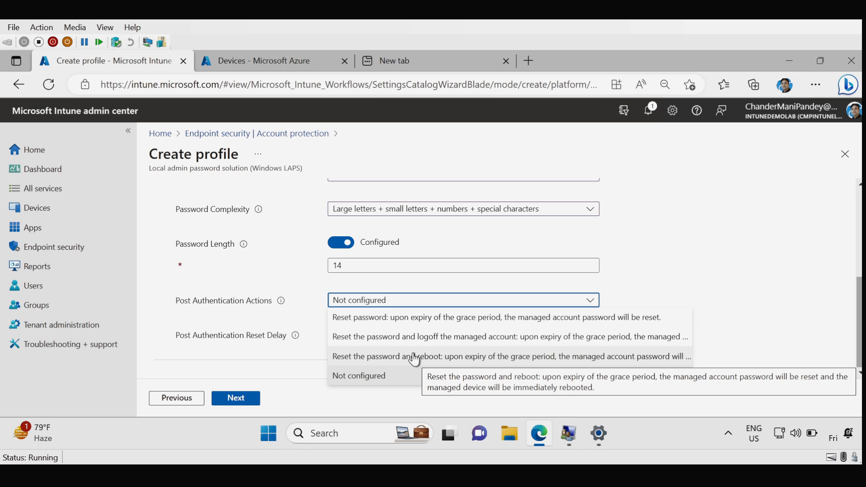
click(389, 318)
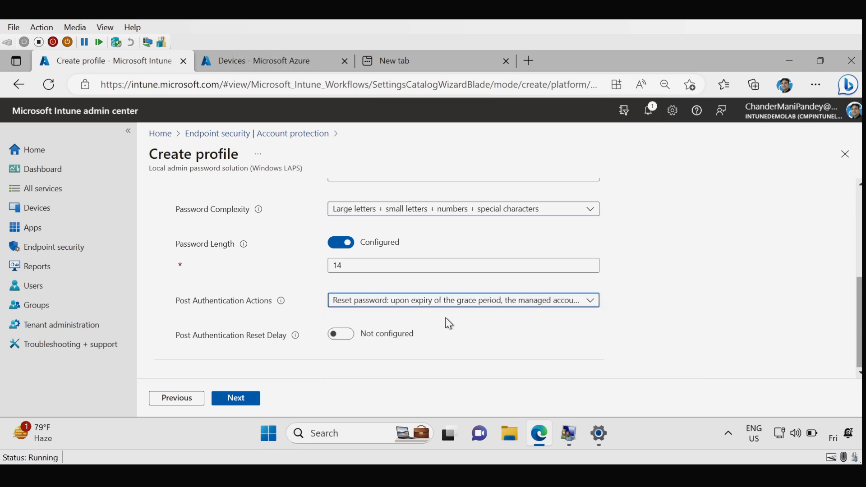
Step: Configure the post authentication reset delay as 6 hours and finish the configuration settings
click(310, 352)
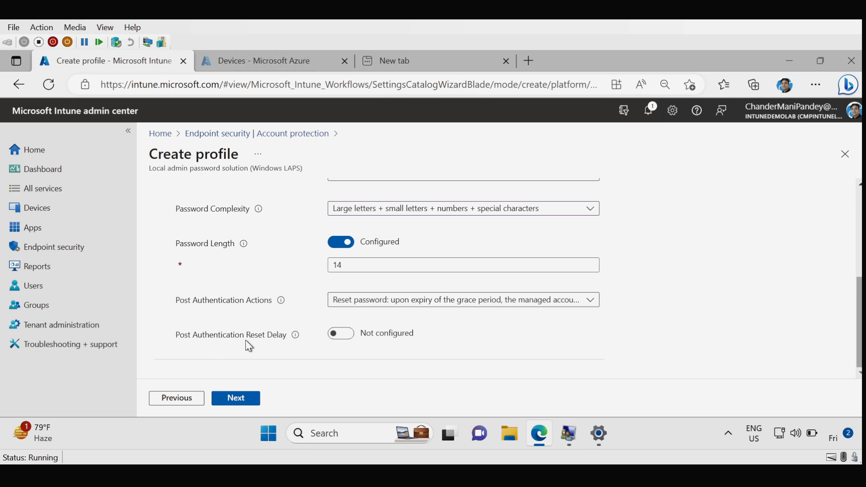
mouse_move(294, 338)
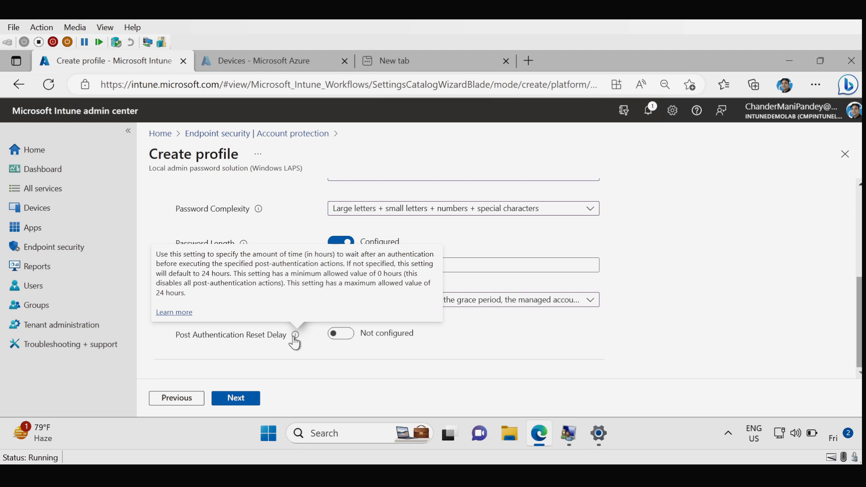
click(339, 334)
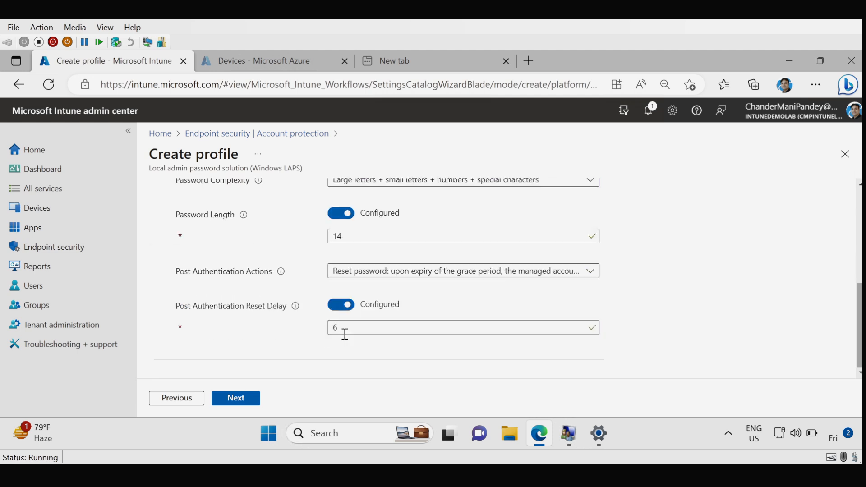
drag(347, 328, 332, 329)
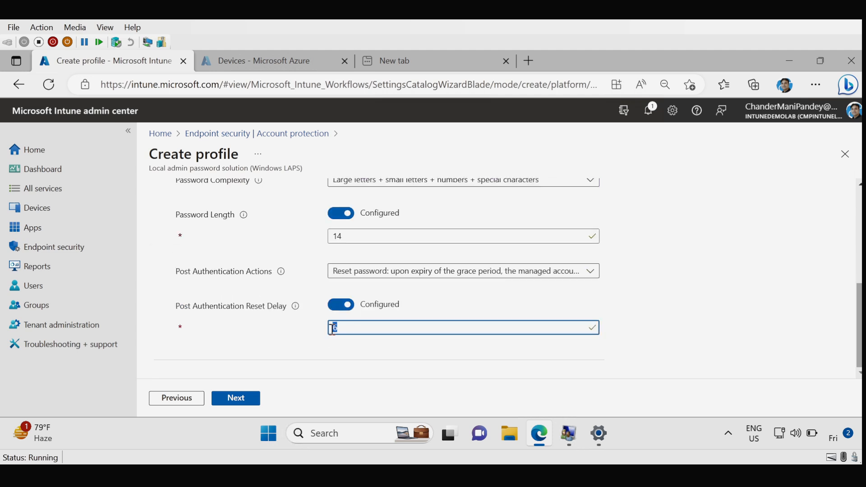
click(242, 401)
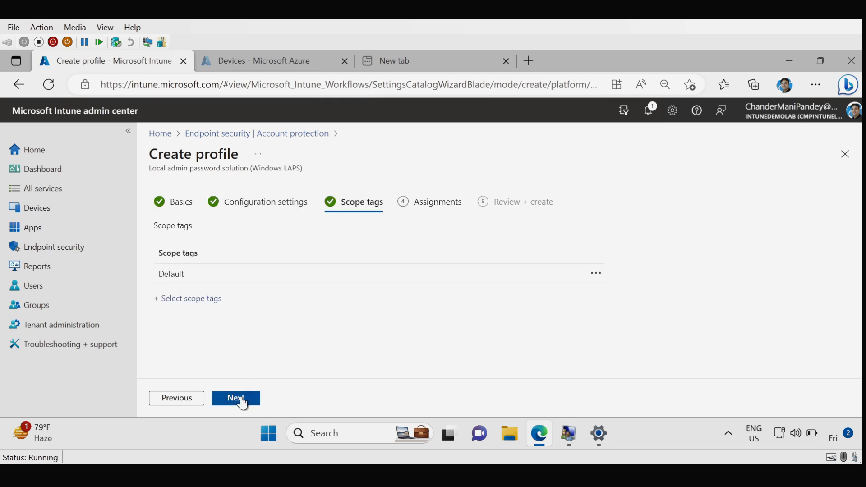
Step: Keep the Default scope tag, assign the profile to the LAPS group, and create it
click(242, 401)
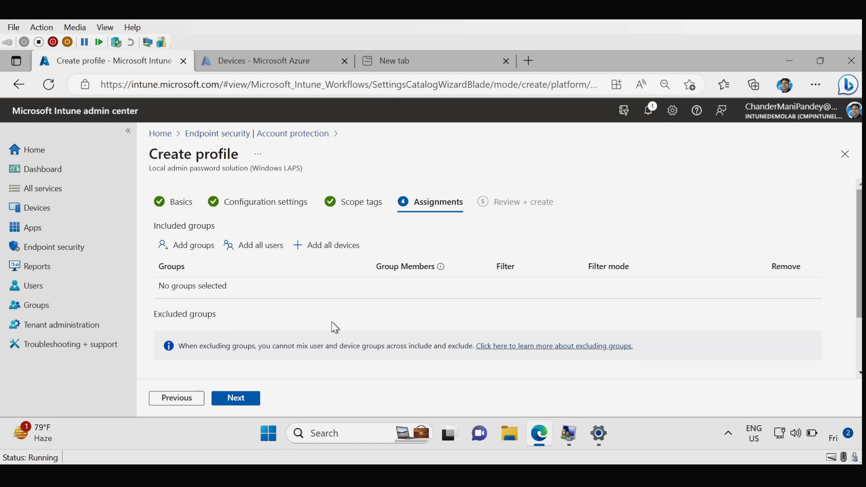
click(185, 245)
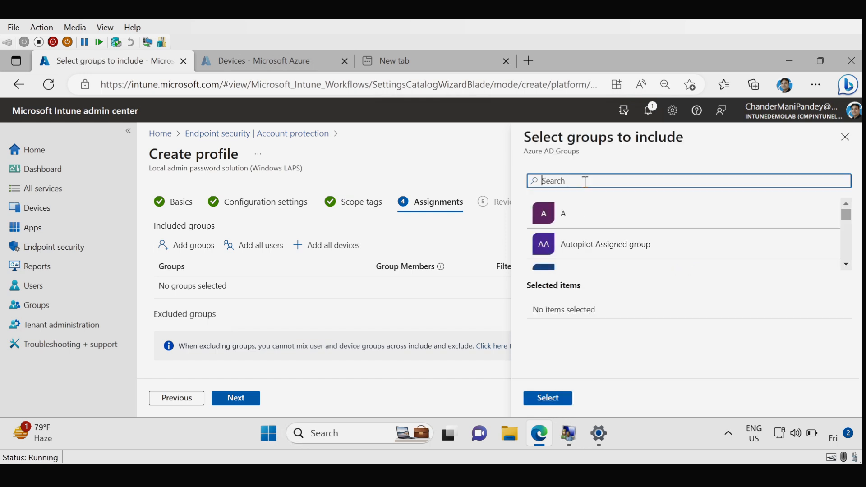
text(LAPS)
click(564, 222)
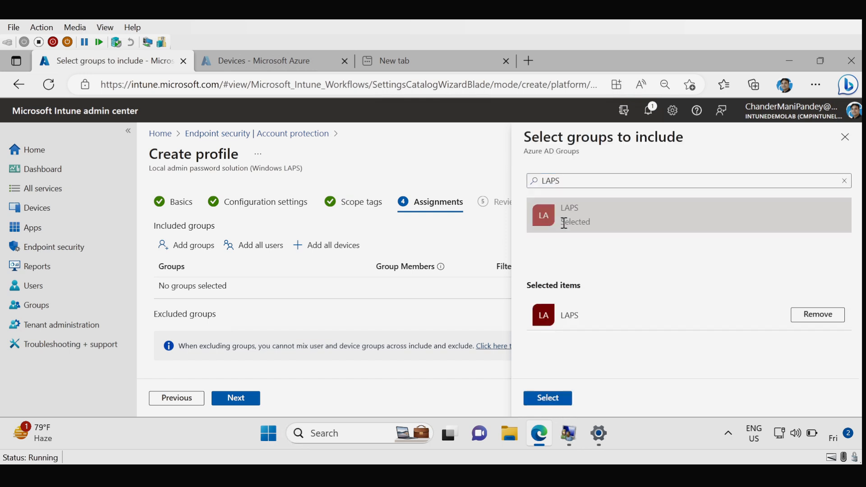
click(554, 398)
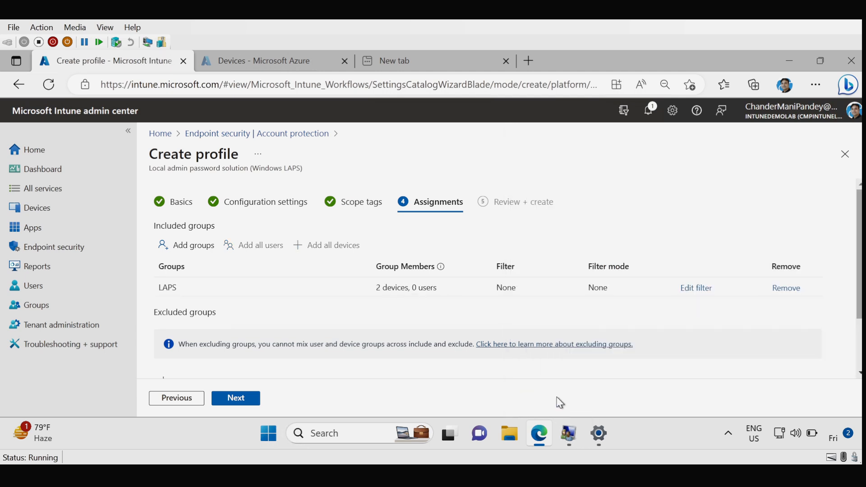
click(230, 397)
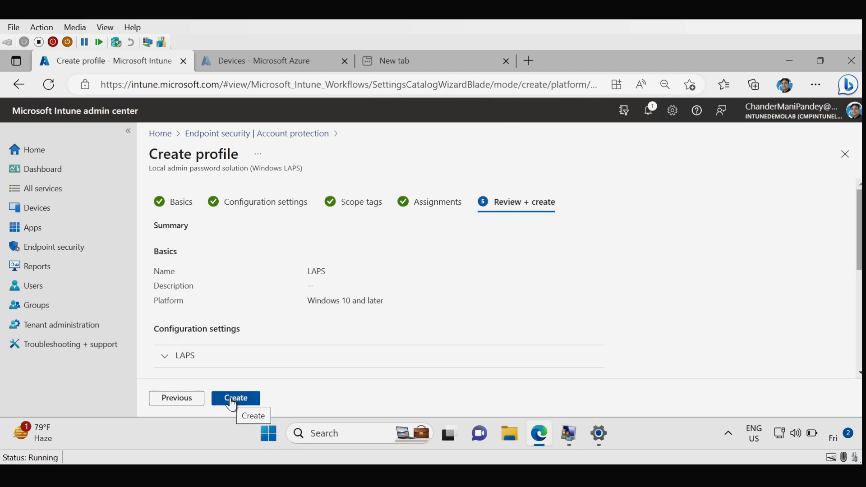
click(230, 399)
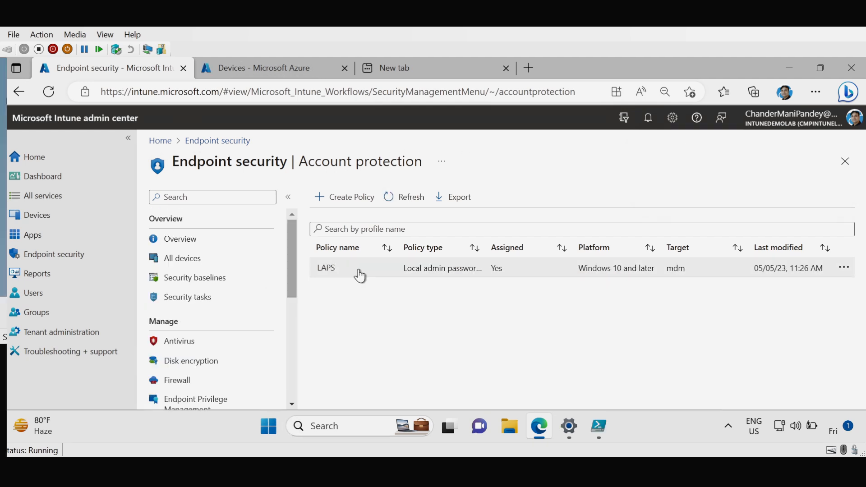
Step: Open the LAPS policy and view its device check-in status report
click(359, 275)
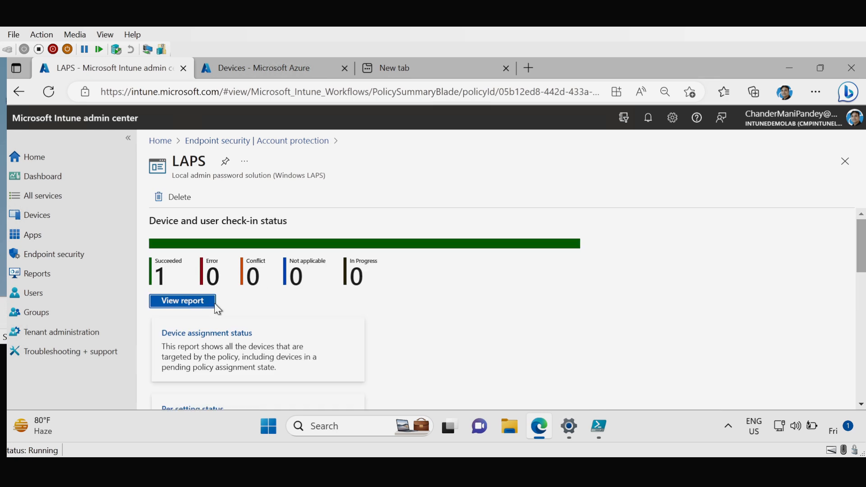
click(191, 307)
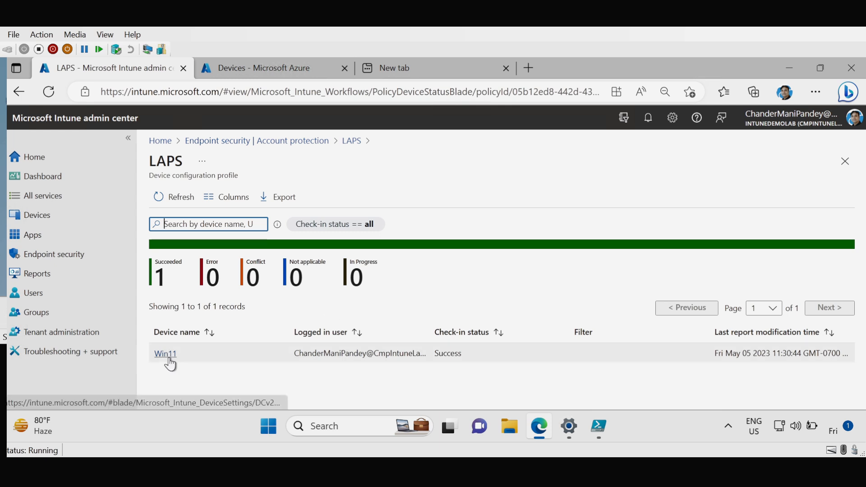
Step: Open the Win11 device among the Windows devices and show its local administrator password details
click(40, 226)
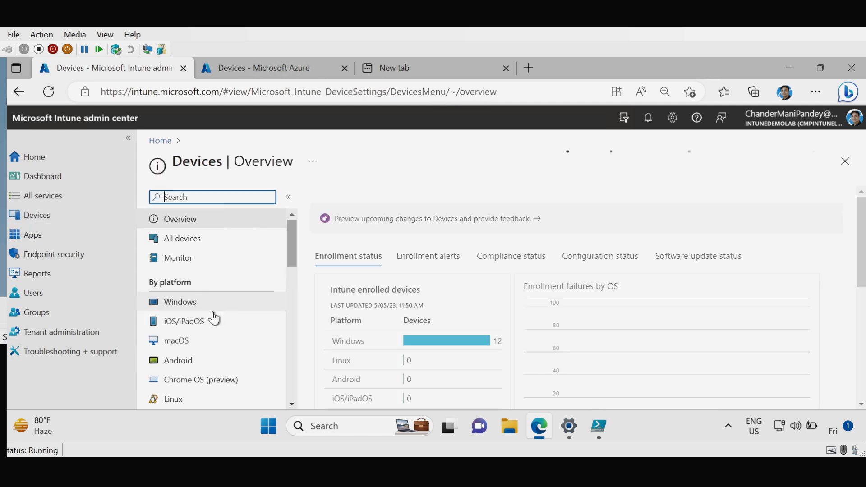
click(193, 310)
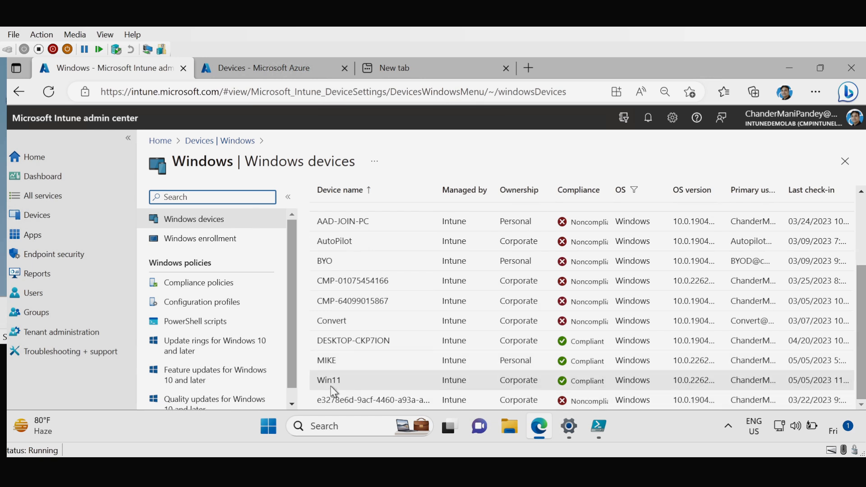
click(333, 390)
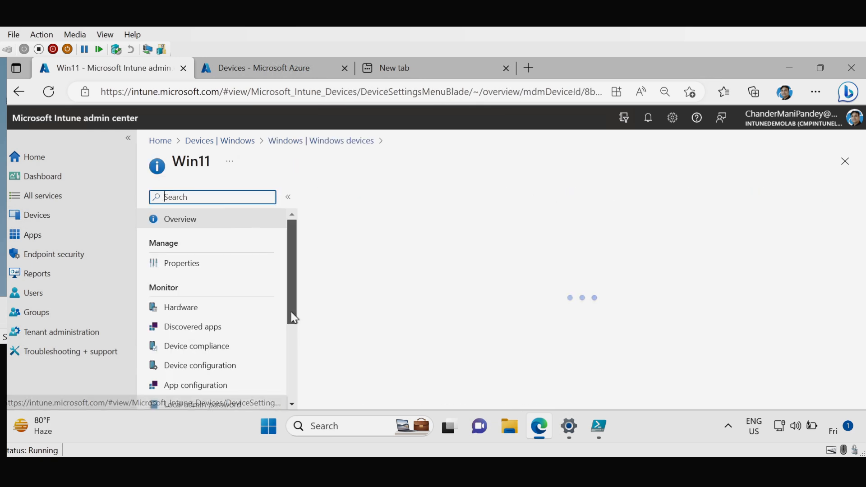
scroll(271, 352, down, 3)
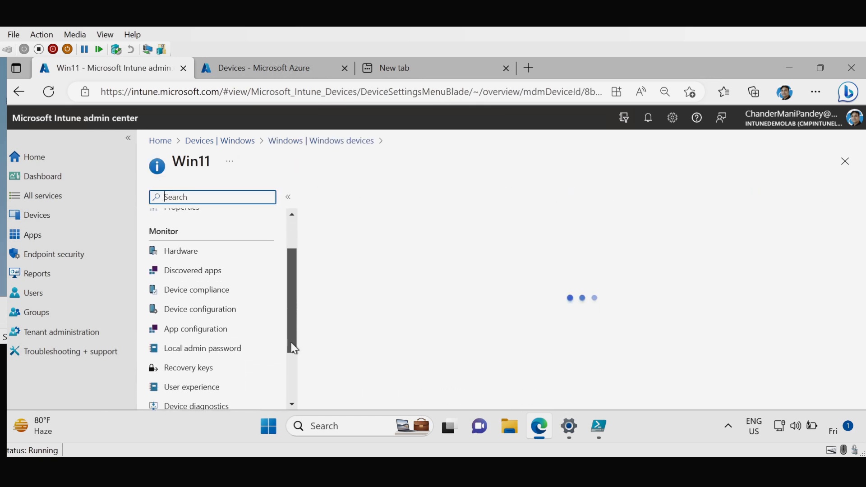
click(221, 354)
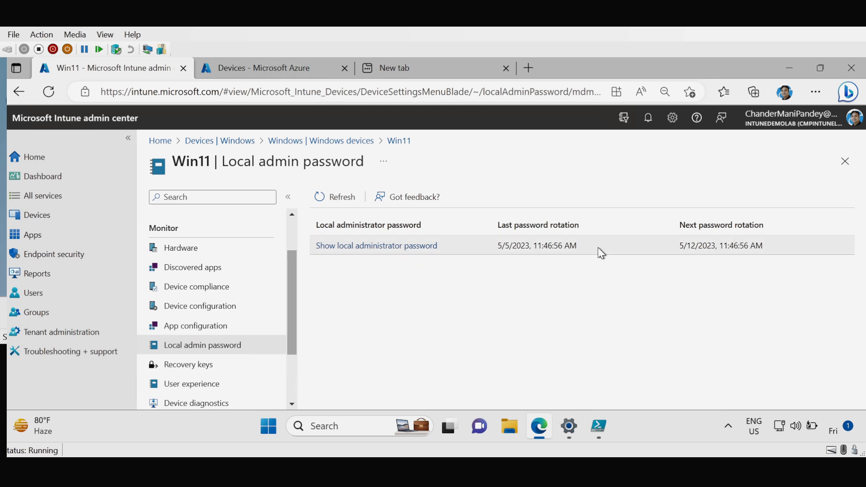
click(368, 255)
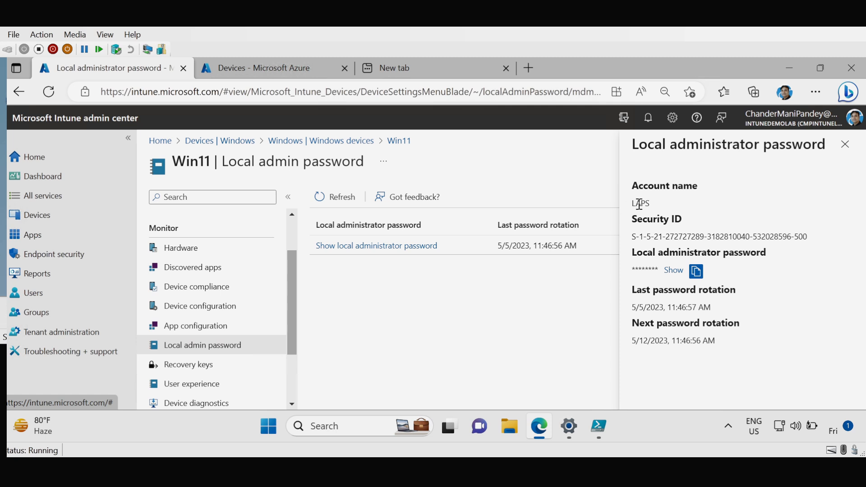
Step: Check the managed account's name and security ID, then reveal and copy its local administrator password
double_click(641, 203)
click(633, 236)
drag(633, 236, 811, 241)
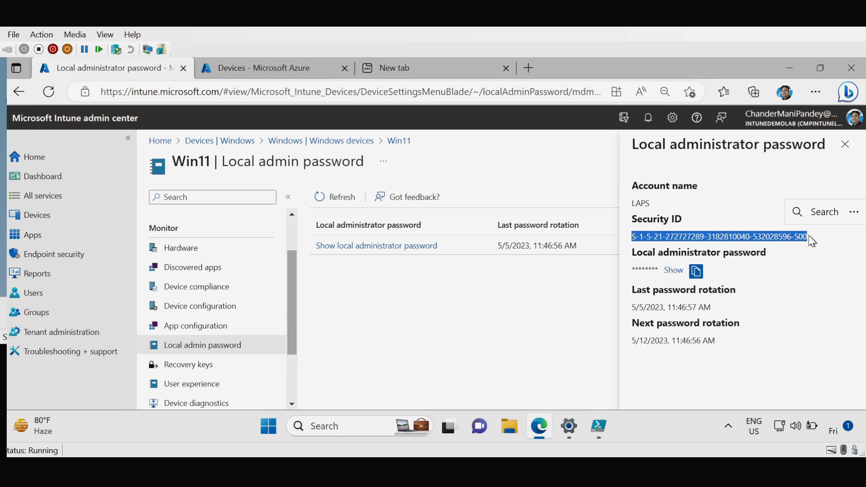
click(674, 270)
click(706, 271)
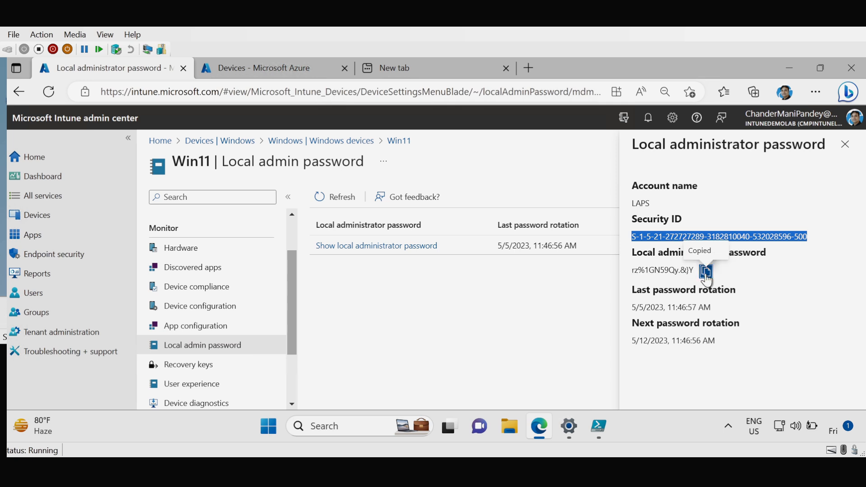
Step: Paste the copied local administrator password into a new Notepad document, then return to Intune and close the password details
click(362, 424)
text(n)
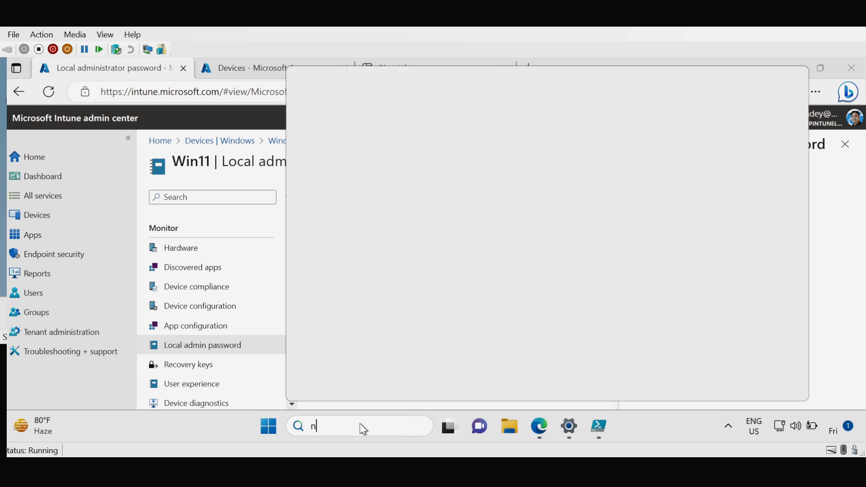
text(op)
key(Return)
key(ctrl+v)
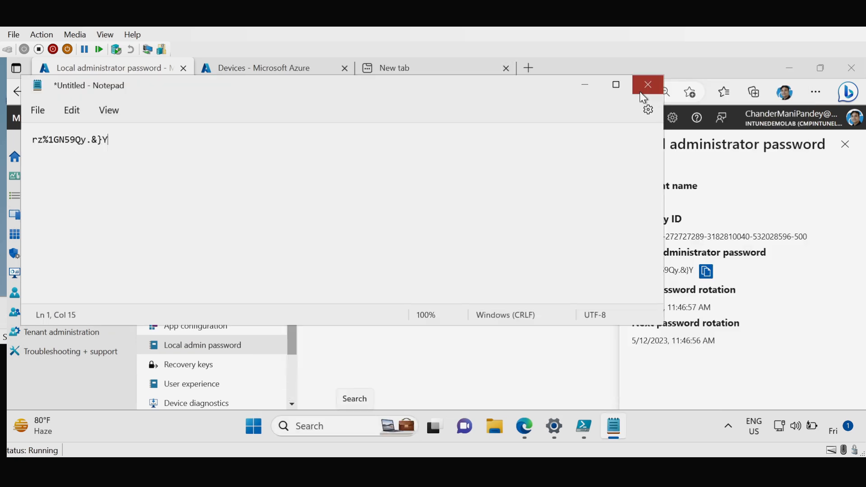
click(587, 85)
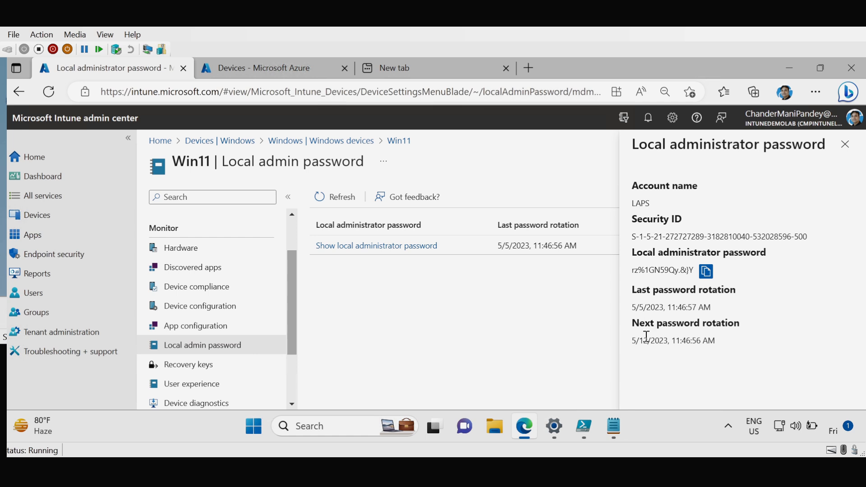
click(844, 144)
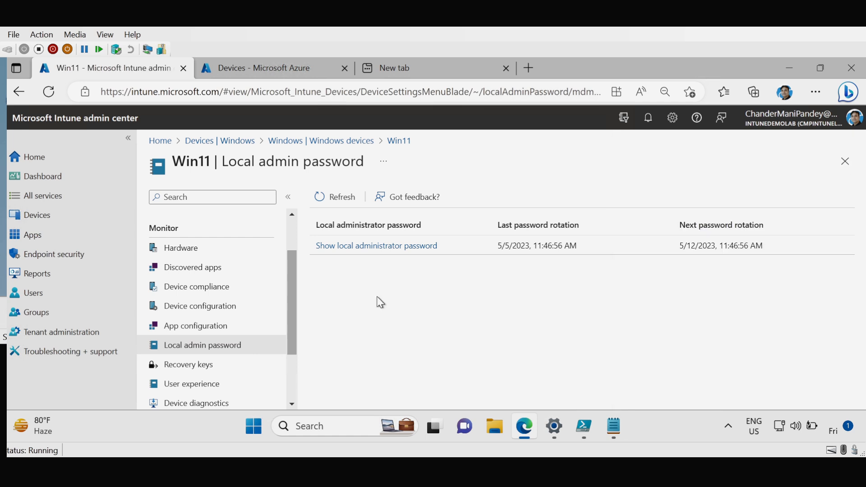
Step: View the Win11 local administrator password through Local administrator password recovery (Preview) in the Azure portal's devices area
click(273, 70)
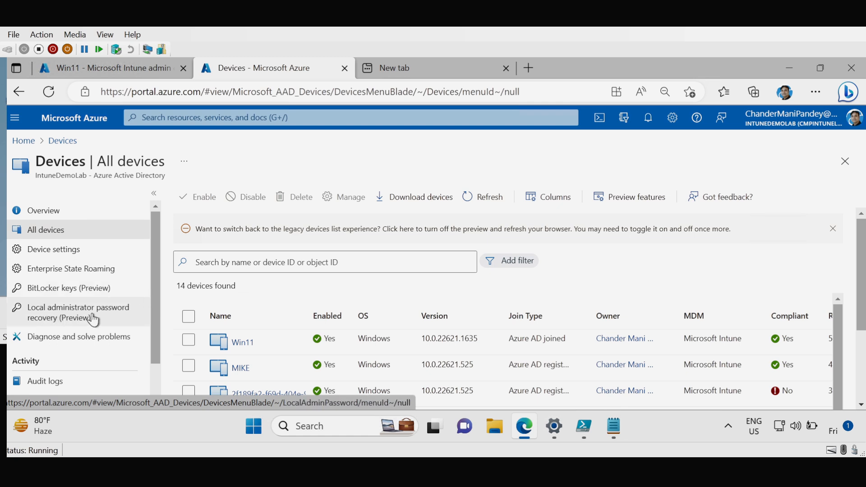
click(71, 321)
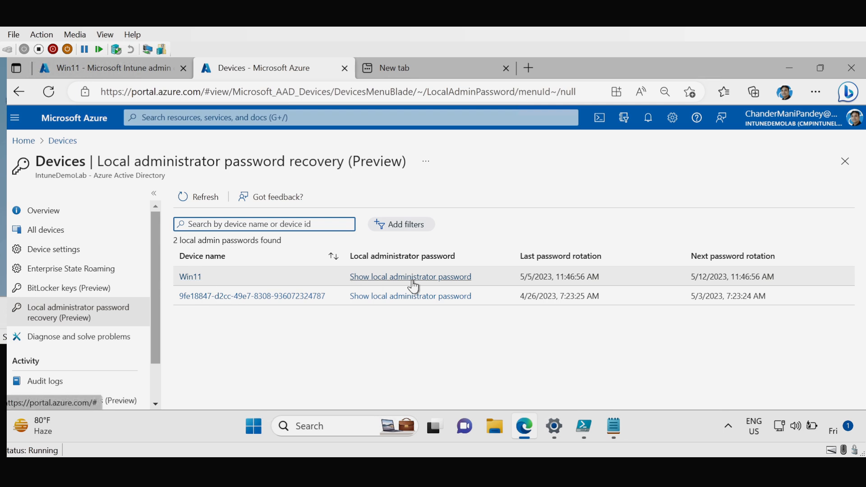
click(379, 279)
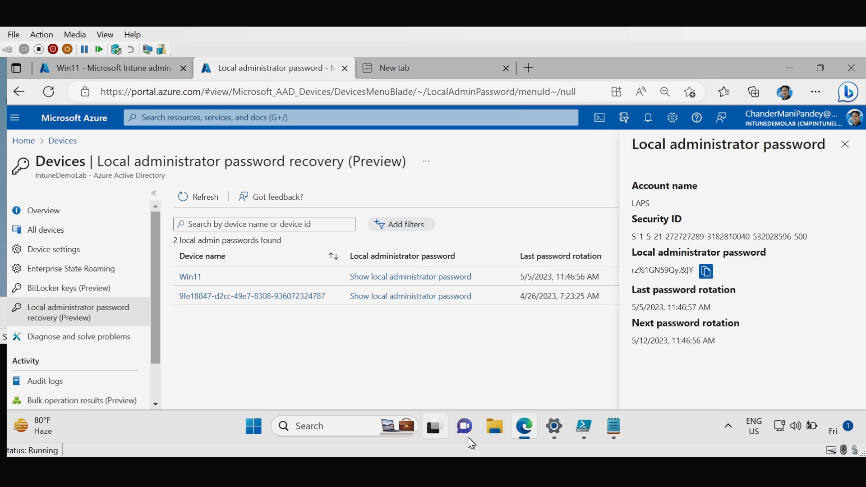
click(527, 400)
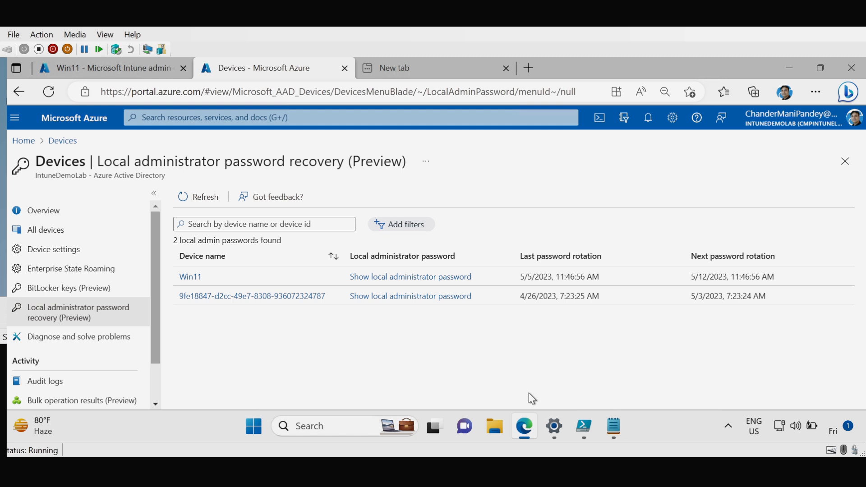
Step: Minimize the browser and open Registry Editor, allowing it to make changes to the device
click(789, 68)
click(531, 432)
click(530, 433)
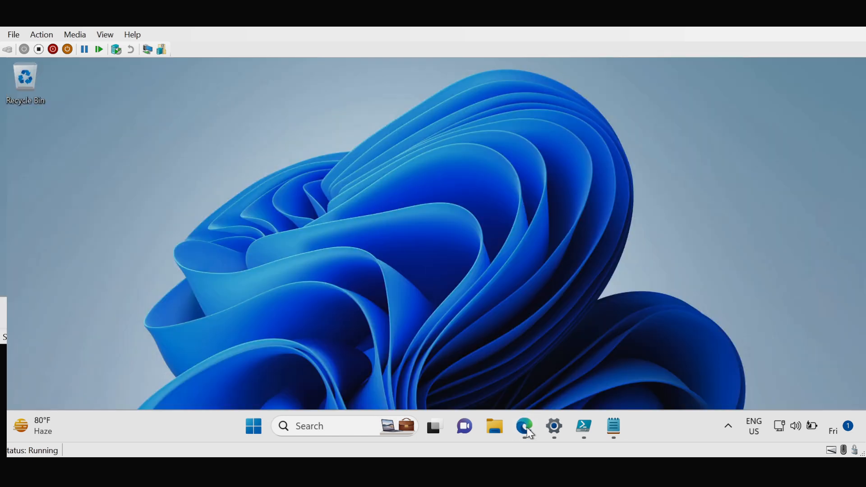
click(348, 428)
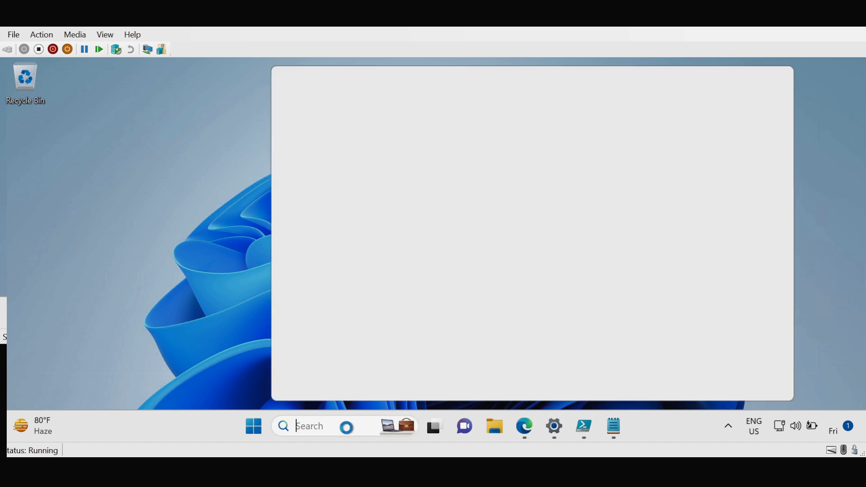
text(reg)
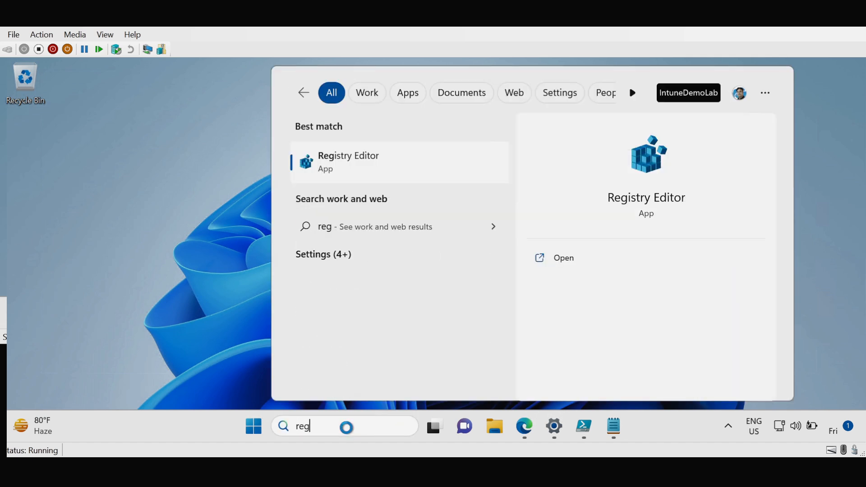
click(367, 162)
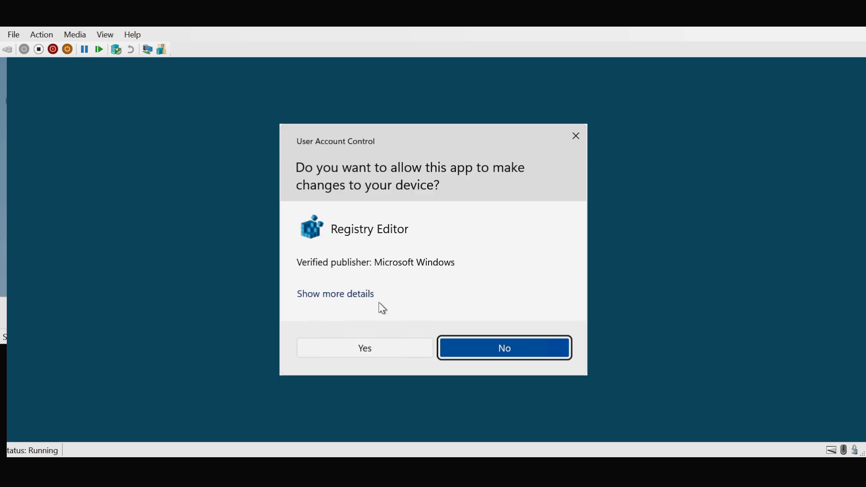
click(389, 353)
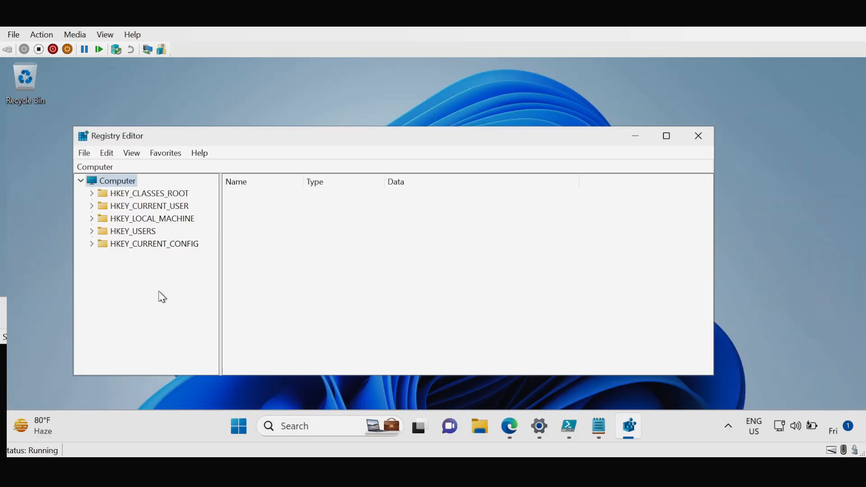
Step: Examine the LAPS policy values under HKEY_LOCAL_MACHINE\SOFTWARE\Microsoft\Policies\LAPS, then close Registry Editor
click(156, 220)
double_click(156, 222)
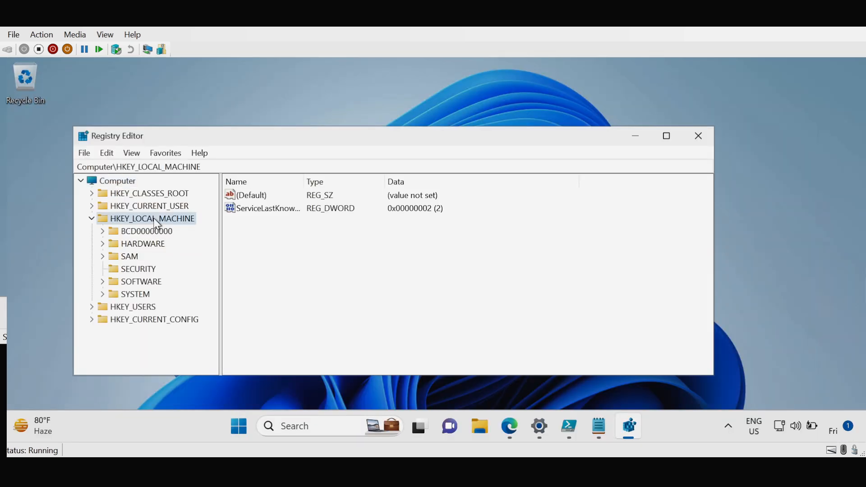
double_click(148, 284)
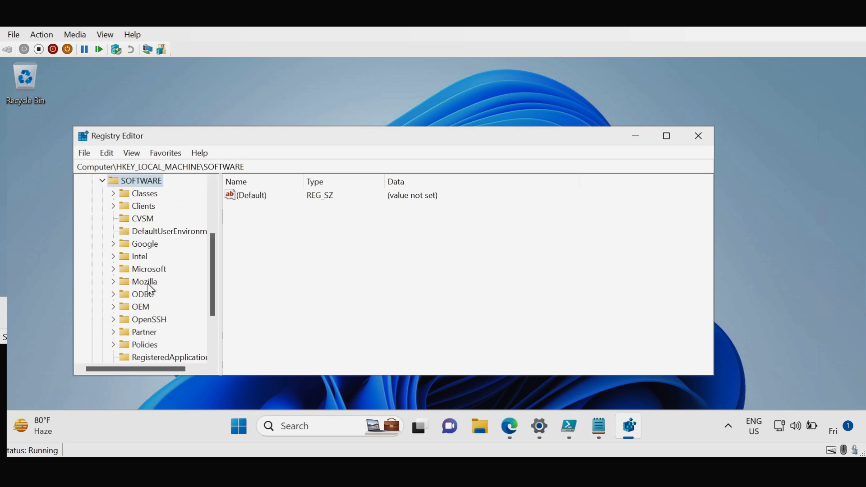
double_click(150, 270)
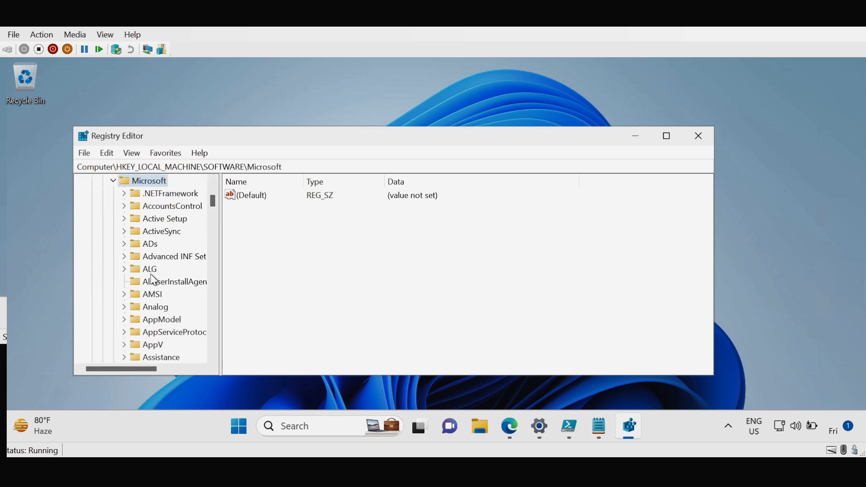
click(152, 274)
key(p)
key(p)
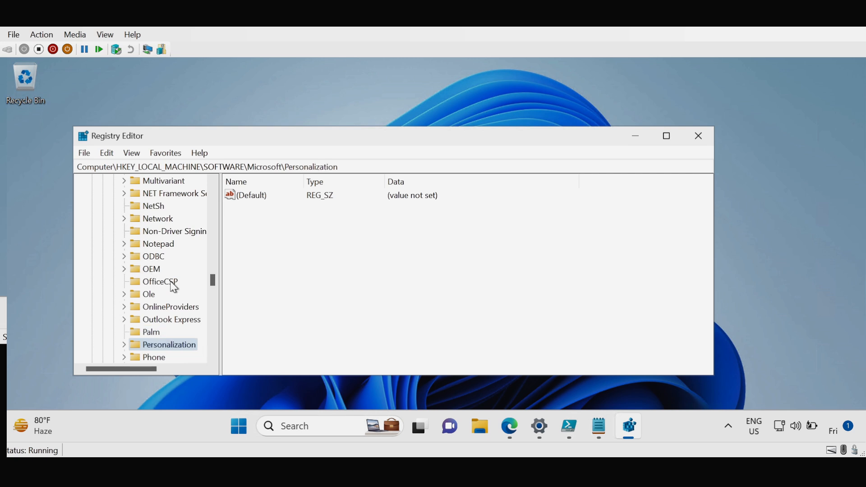
drag(210, 281, 214, 293)
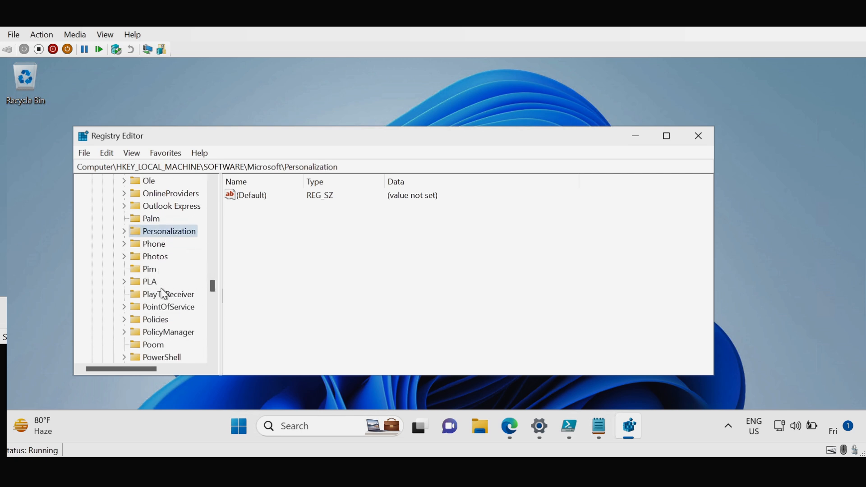
click(162, 325)
double_click(162, 325)
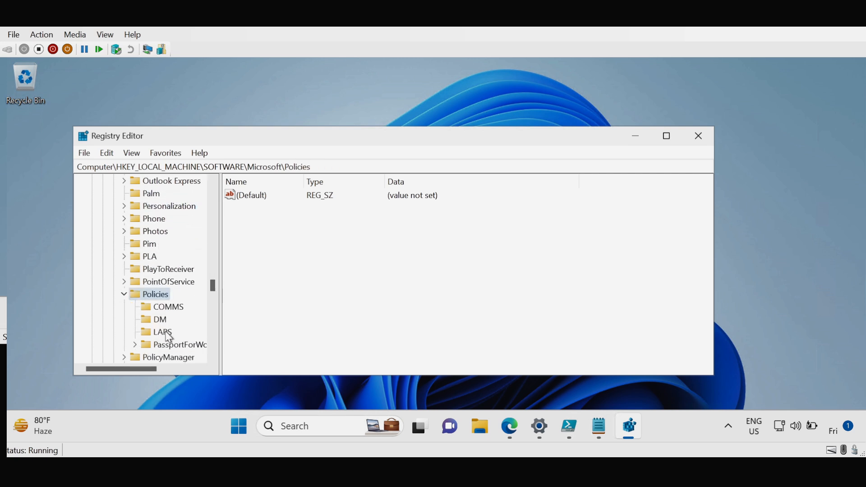
click(167, 334)
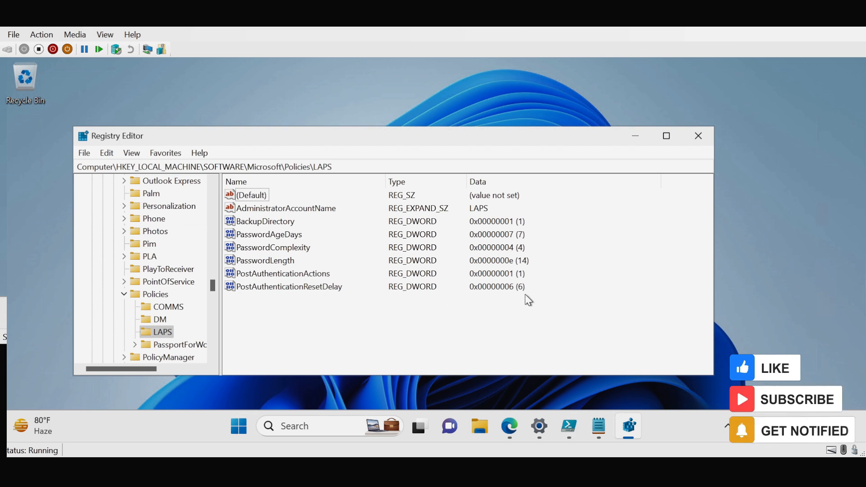
click(698, 136)
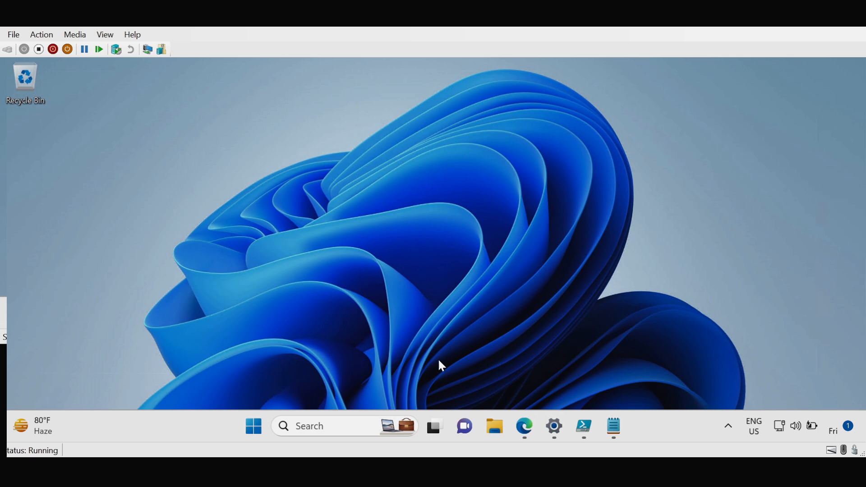
Step: Search Windows for "event" and open Event Viewer
click(351, 427)
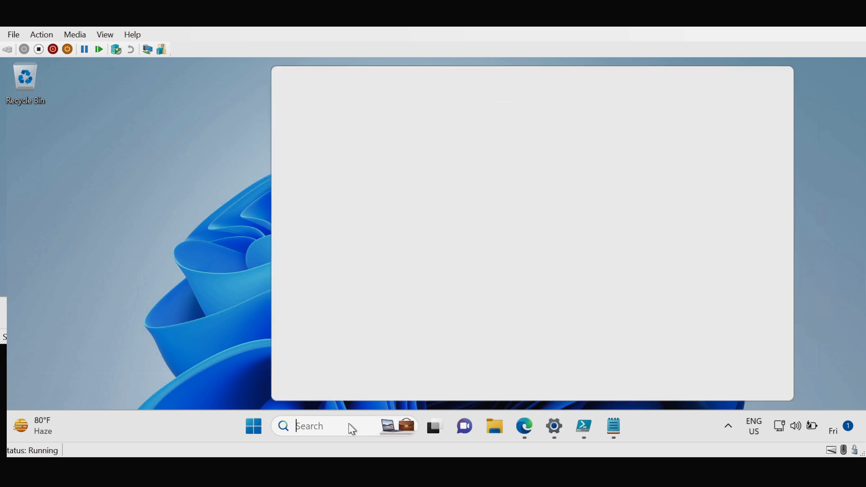
text(event)
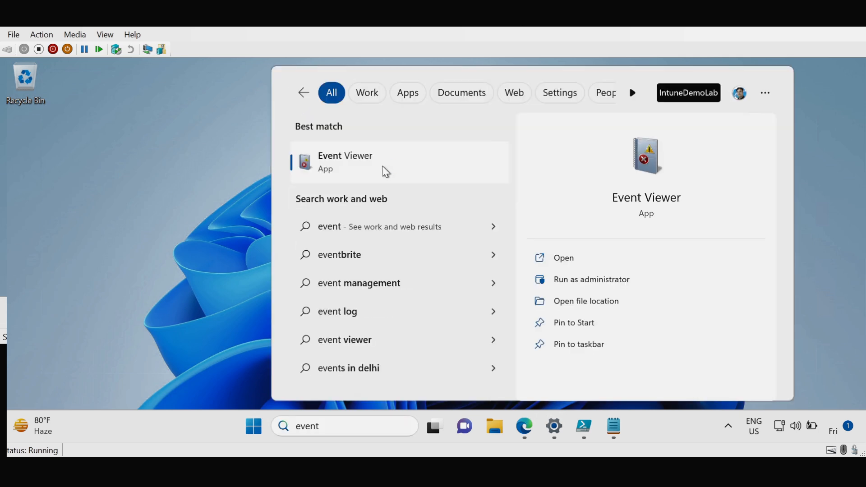
click(385, 171)
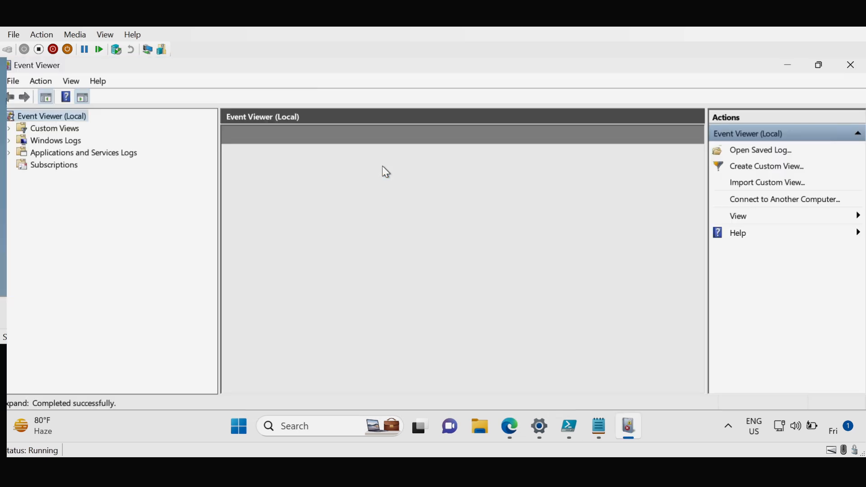
Step: Open the LAPS Operational log under Applications and Services Logs > Microsoft > Windows and enlarge its event list
click(90, 153)
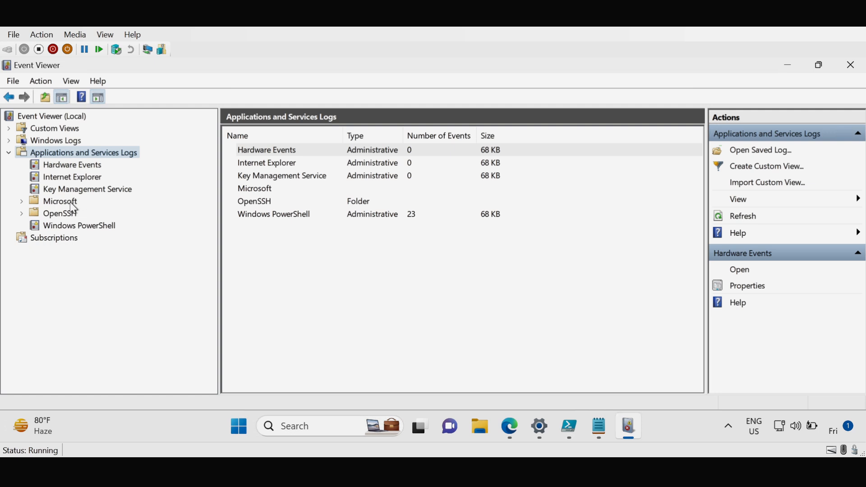
click(67, 203)
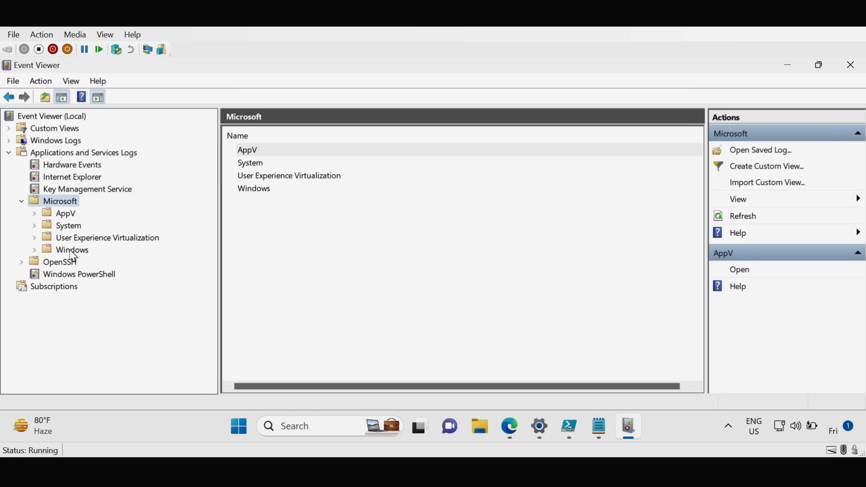
double_click(73, 252)
click(80, 287)
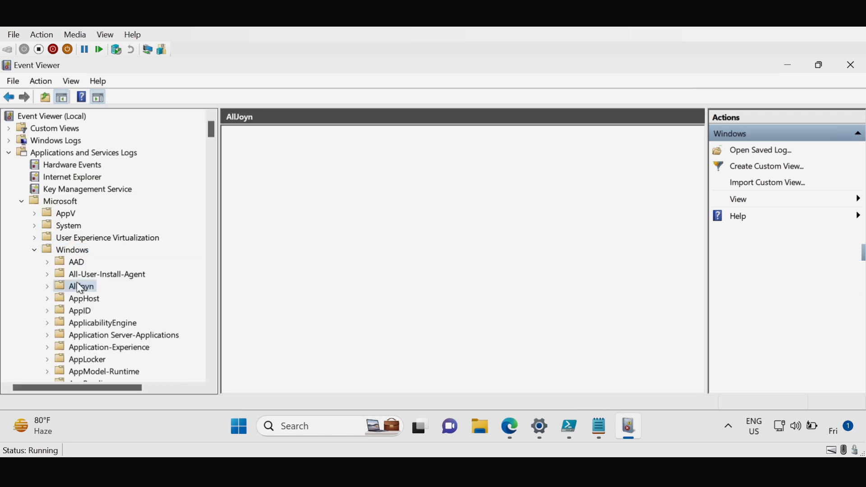
scroll(80, 316, down, 15)
click(80, 369)
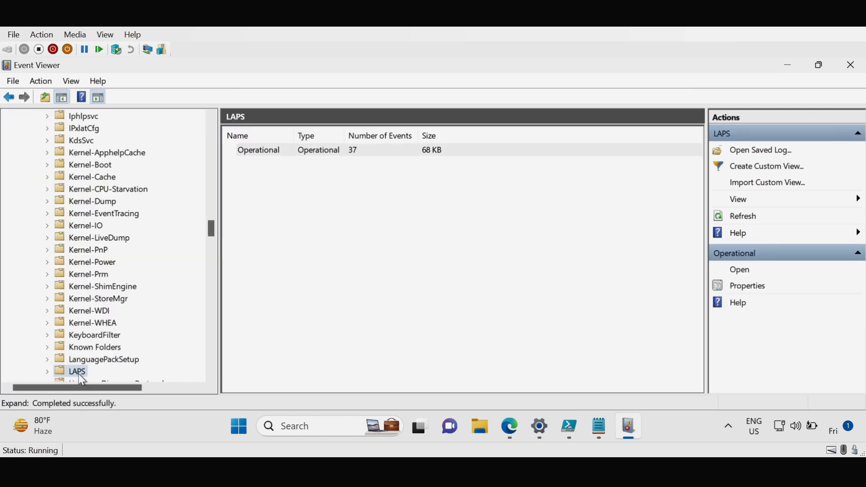
double_click(79, 371)
click(108, 373)
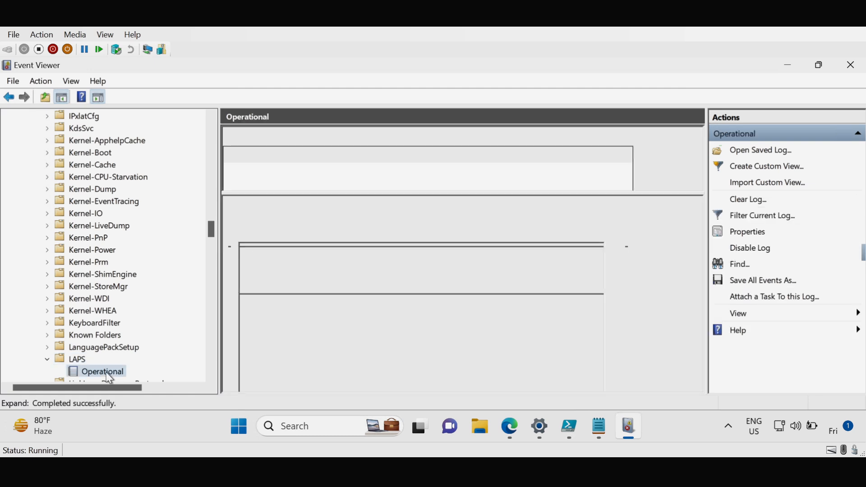
drag(378, 193, 379, 278)
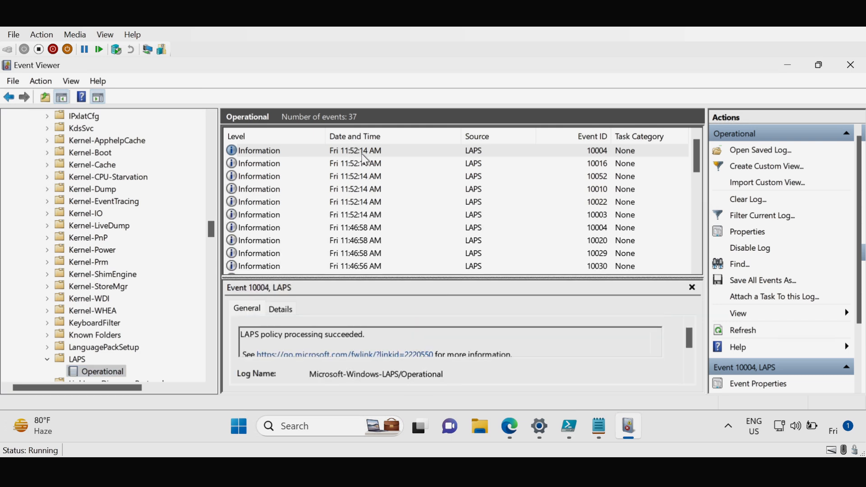
Step: Inspect event 10022 in the LAPS log for the policy source, backup directory and local administrator account name
click(606, 203)
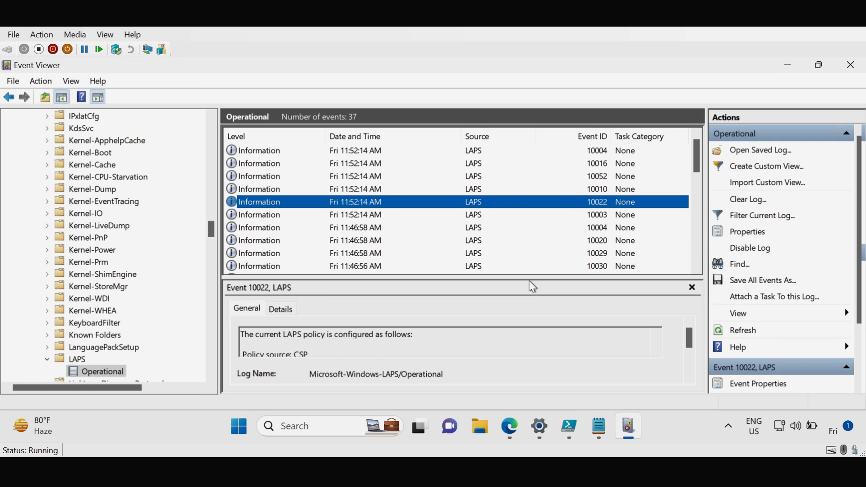
drag(691, 338, 692, 341)
drag(326, 337, 325, 335)
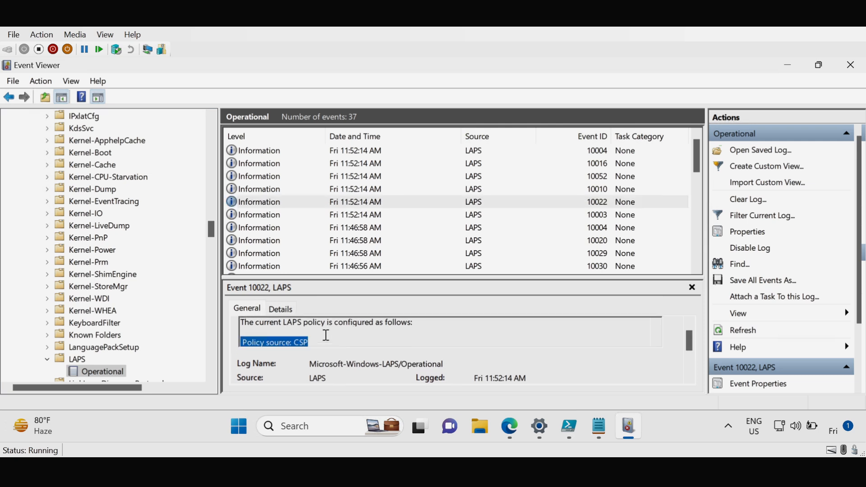
drag(241, 324, 403, 324)
click(338, 334)
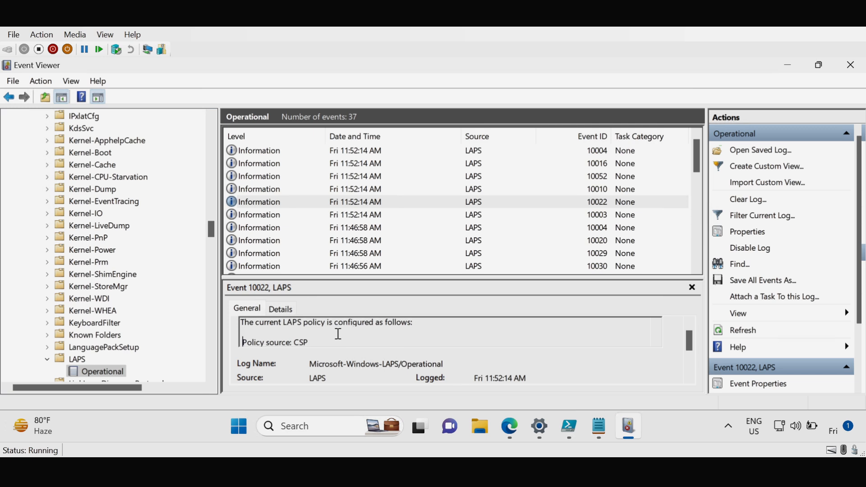
key(Down)
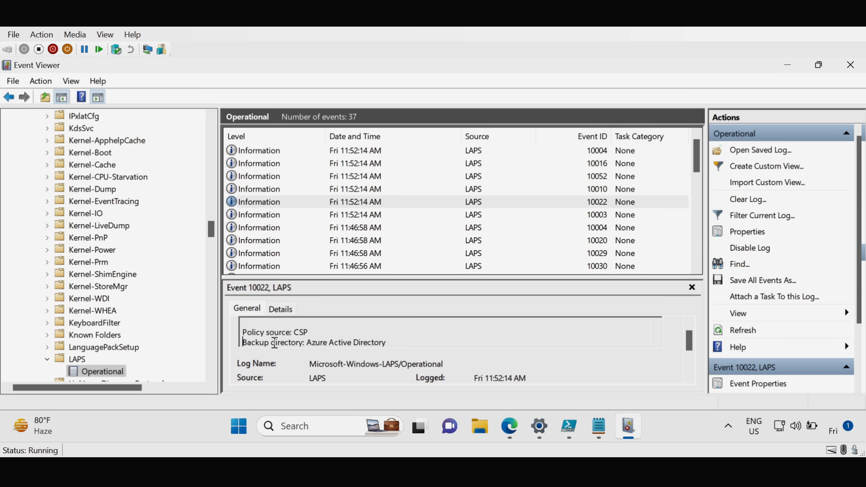
drag(386, 343, 271, 342)
key(Down)
key(Down)
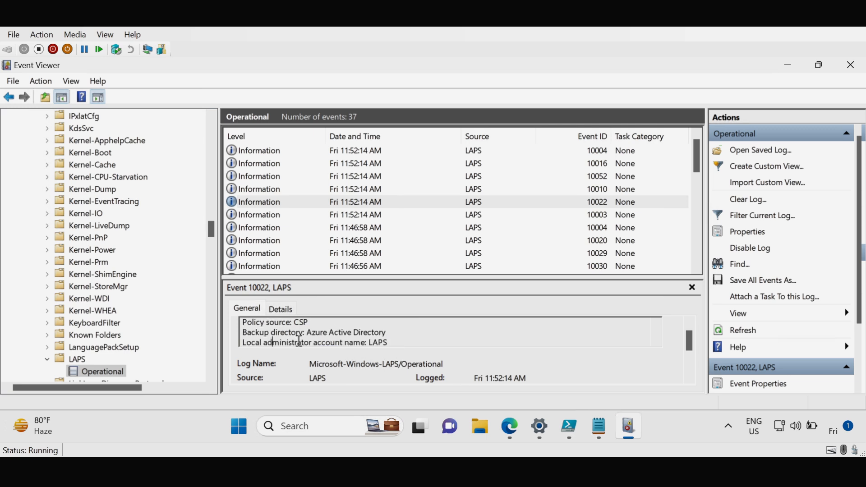
Step: Check the password age, complexity, length and post-authentication settings in event 10022, then reselect that event
drag(390, 334, 247, 342)
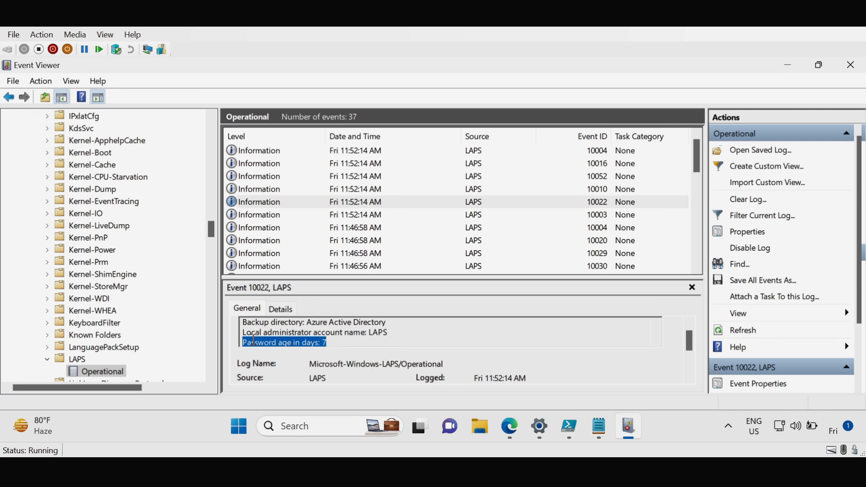
key(Down)
key(Down)
key(Down)
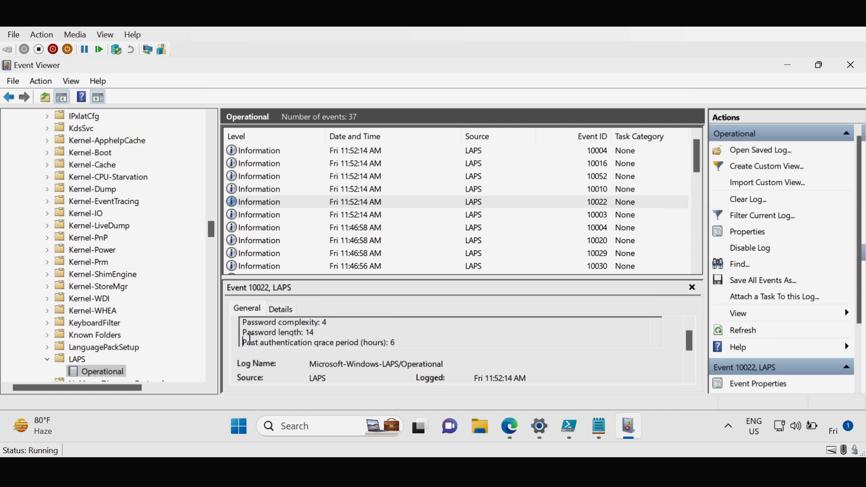
key(Down)
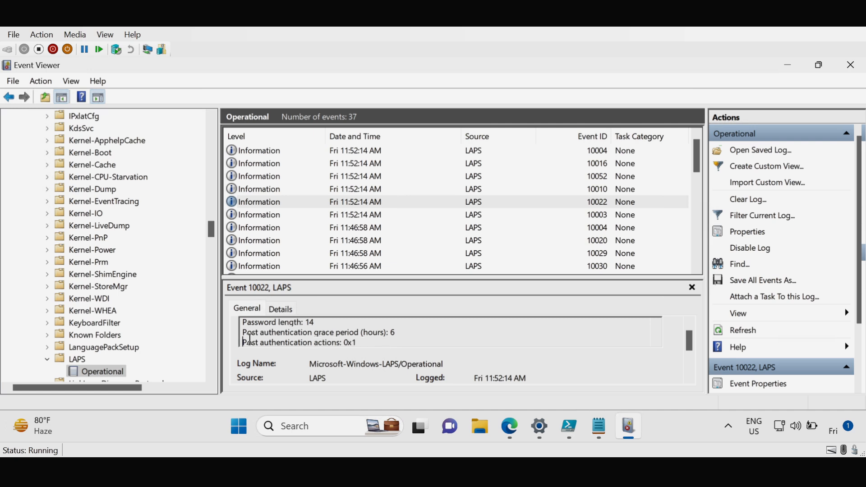
key(Down)
key(Down)
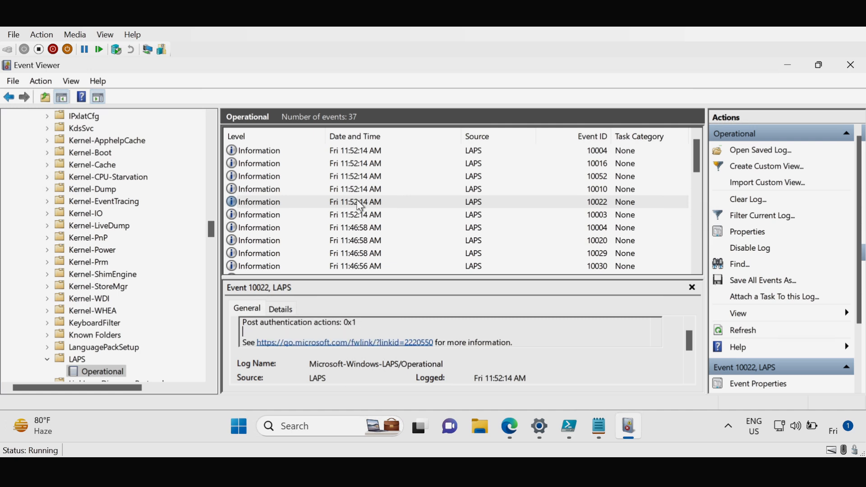
click(493, 228)
click(593, 203)
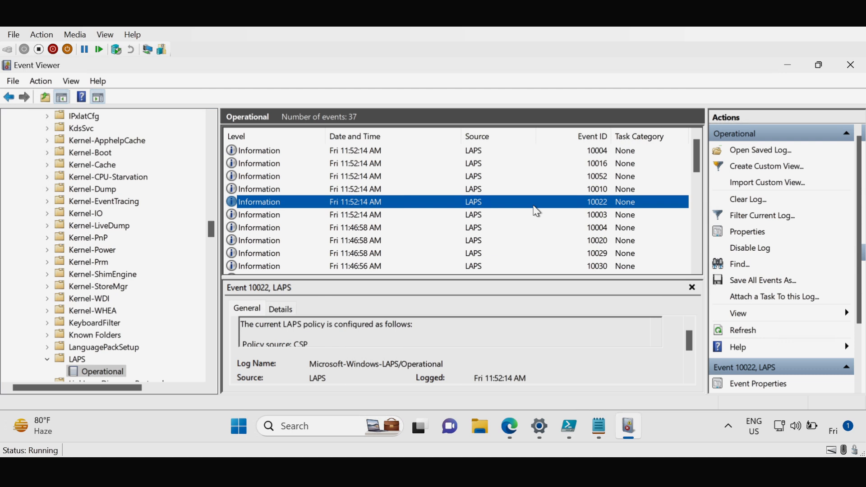
Step: Switch to Windows PowerShell ISE, run Invoke-LapsPolicyProcessing as a script, and minimize the window
click(569, 429)
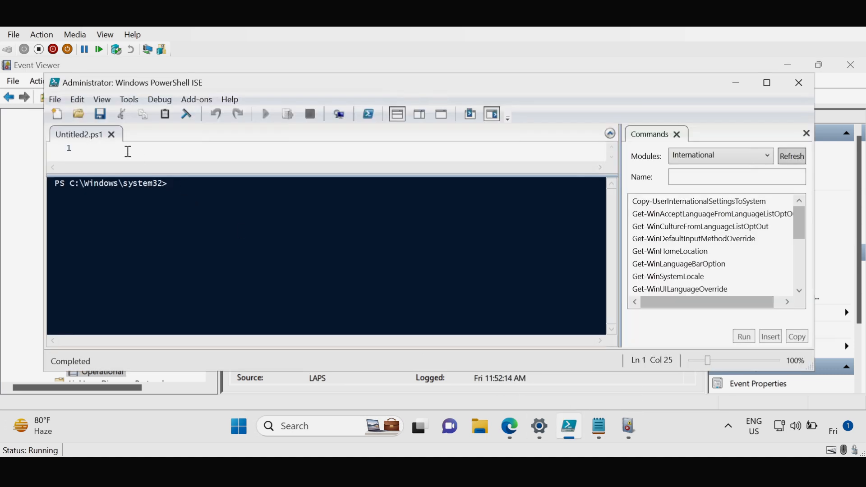
click(129, 152)
text(inv)
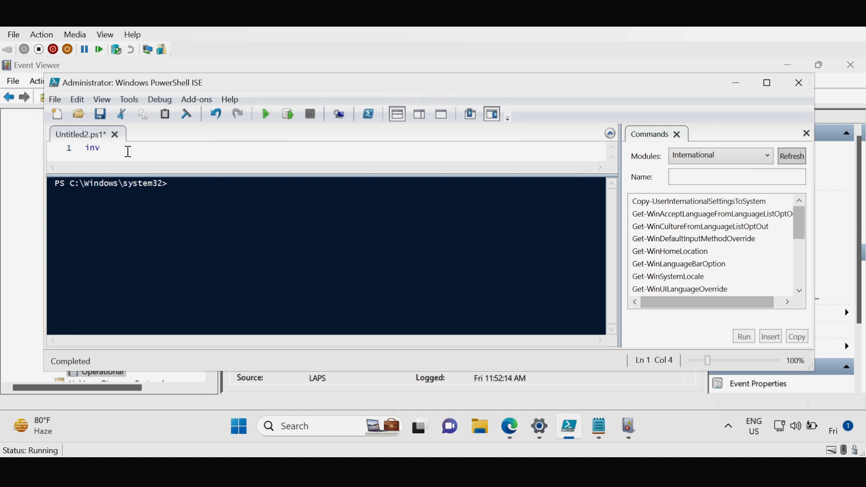
text(oke-lap)
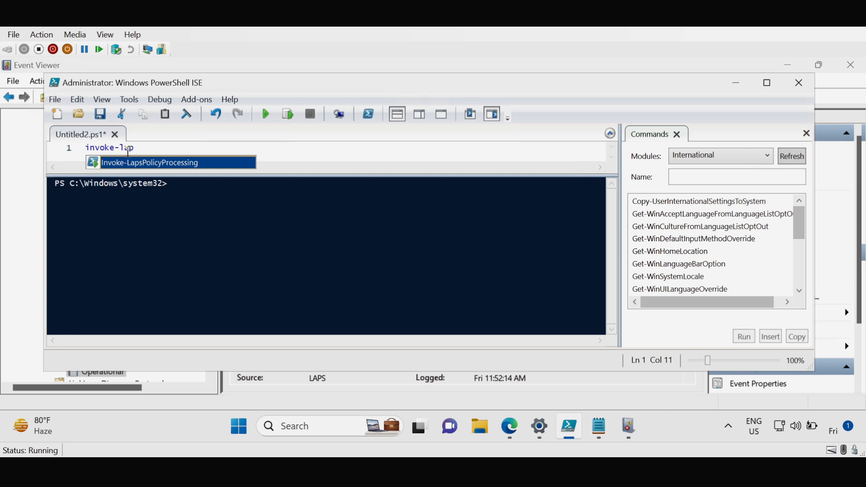
double_click(153, 167)
click(265, 116)
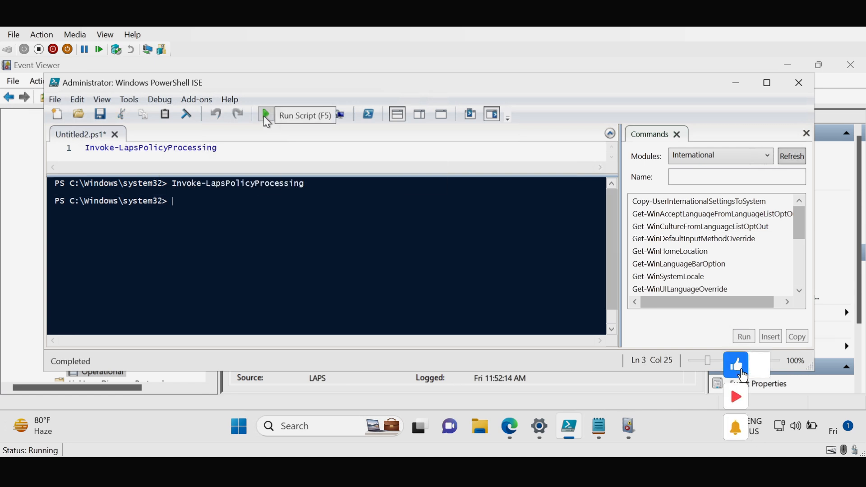
click(738, 85)
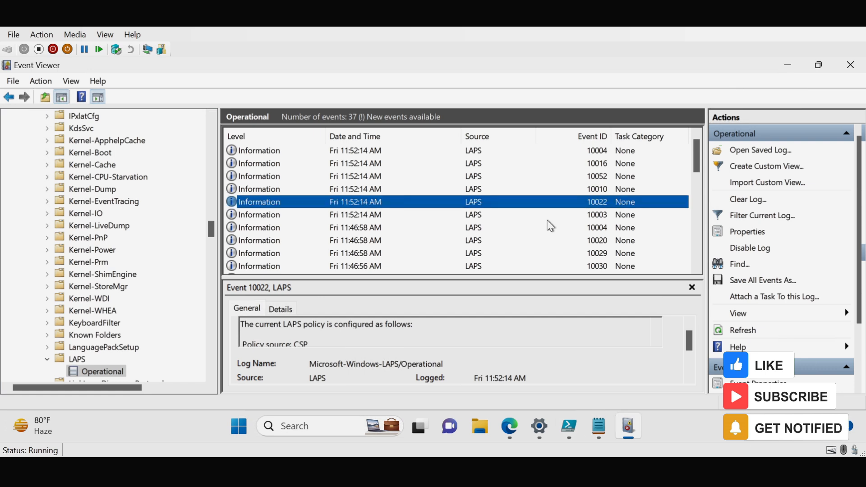
Step: Reload the LAPS Operational log and read the message of the newest event 10016
click(101, 371)
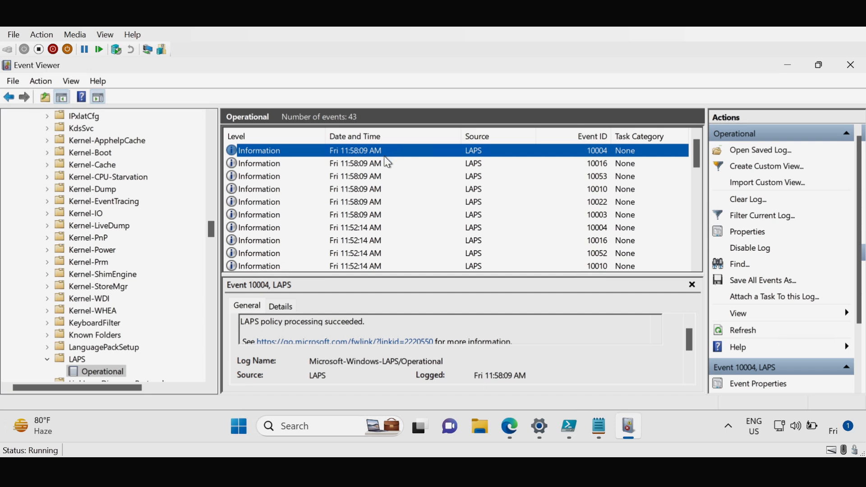
click(387, 164)
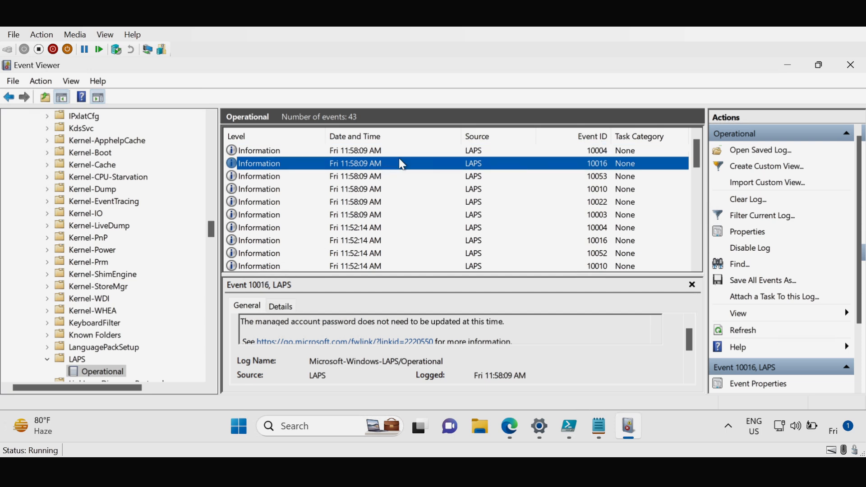
drag(242, 322, 508, 321)
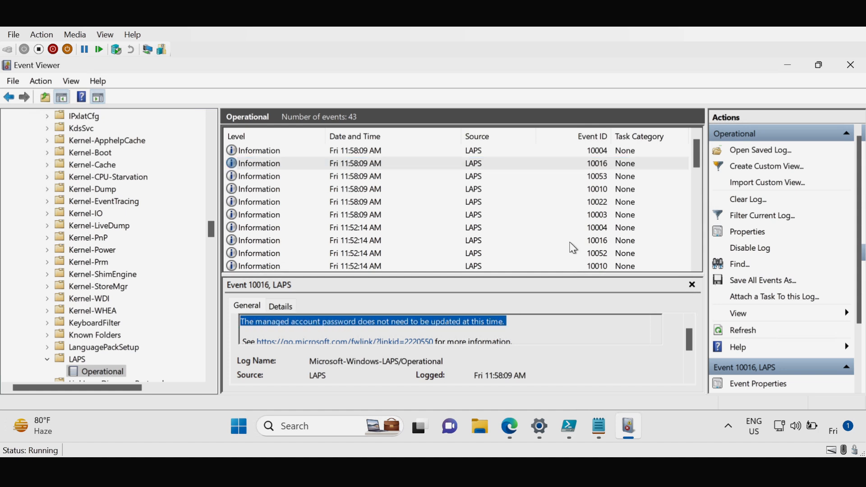
Step: Read the messages of the newest events 10053 and 10010 in the LAPS Operational log
click(585, 180)
drag(242, 321, 518, 322)
click(598, 192)
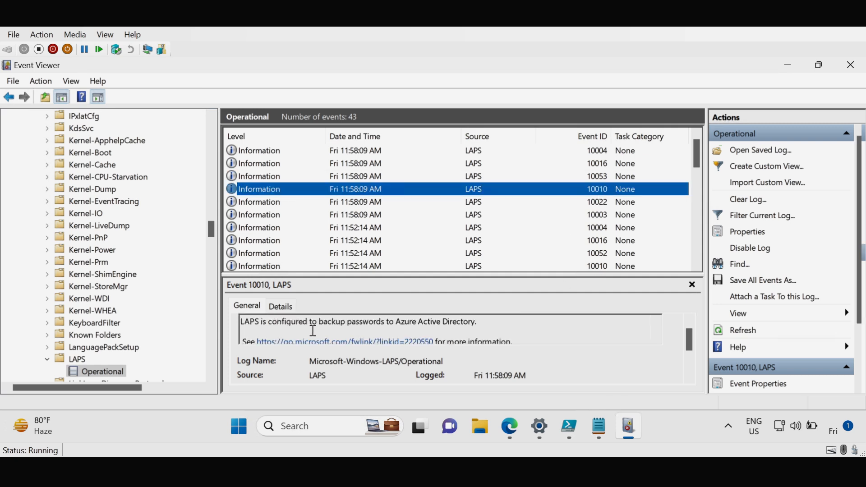
click(481, 323)
drag(481, 323, 240, 323)
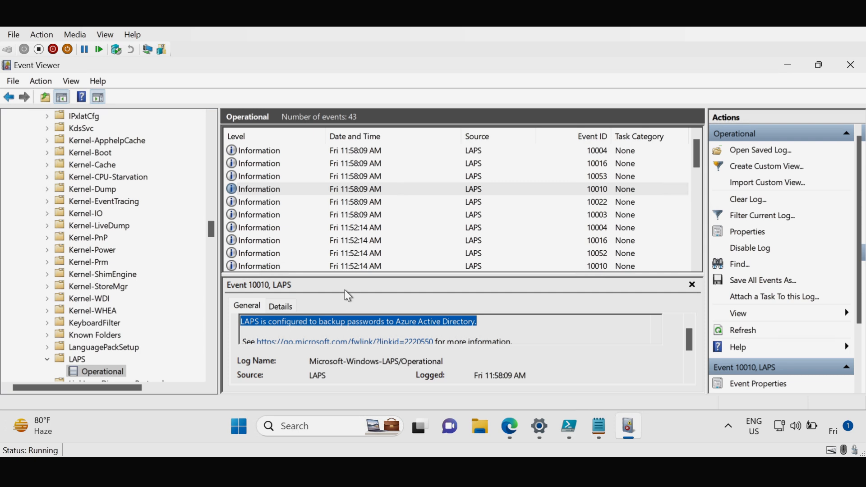
Step: Sign out of the current Windows account on the client device
click(239, 430)
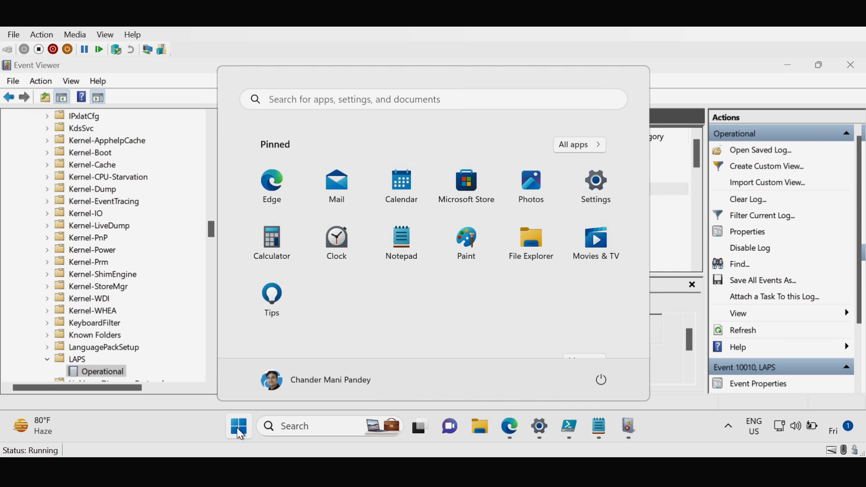
right_click(240, 434)
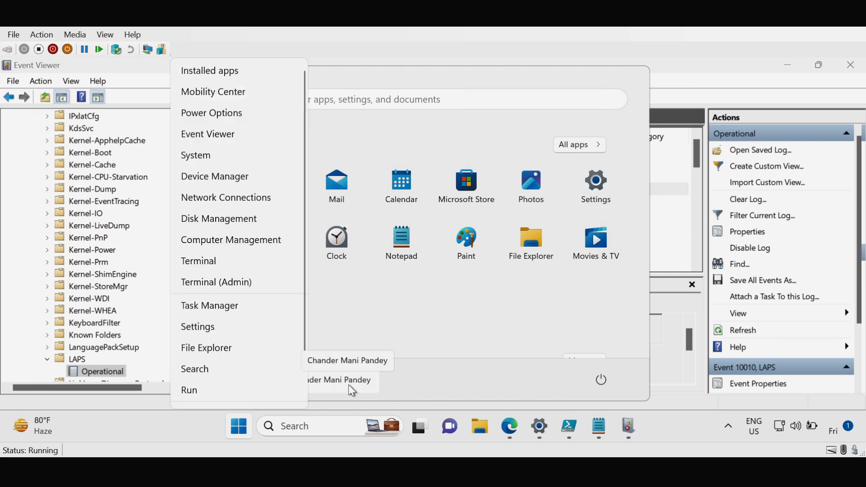
click(359, 388)
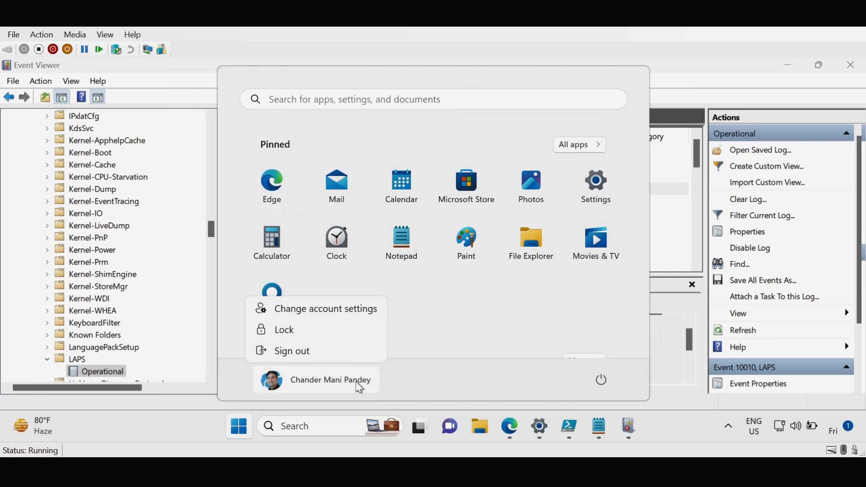
click(297, 354)
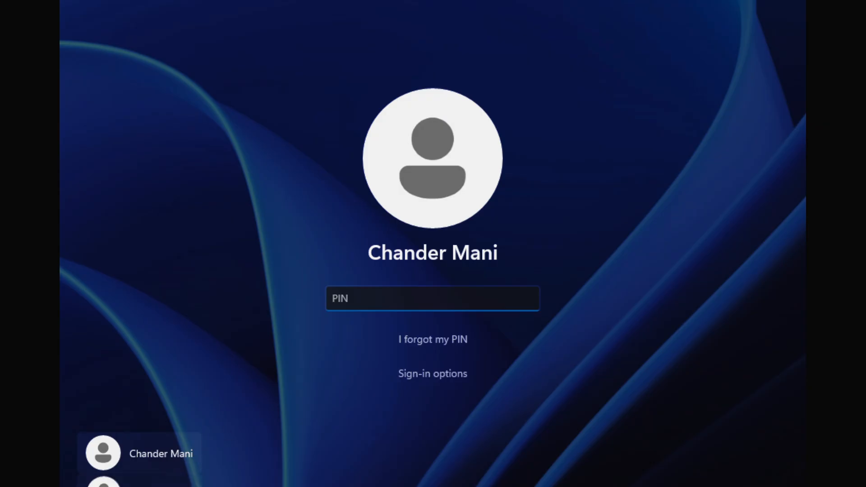
Step: Sign in to Windows as another user with the local account win11\Laps and its account password
click(105, 481)
click(367, 299)
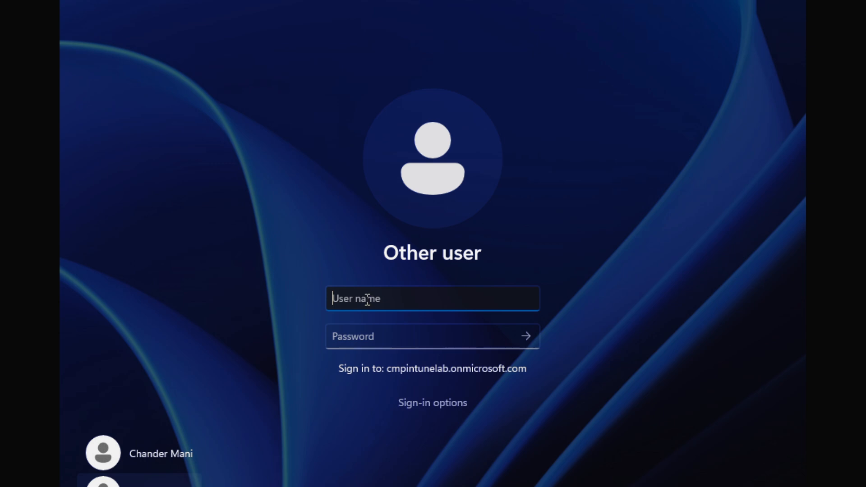
text(win11\)
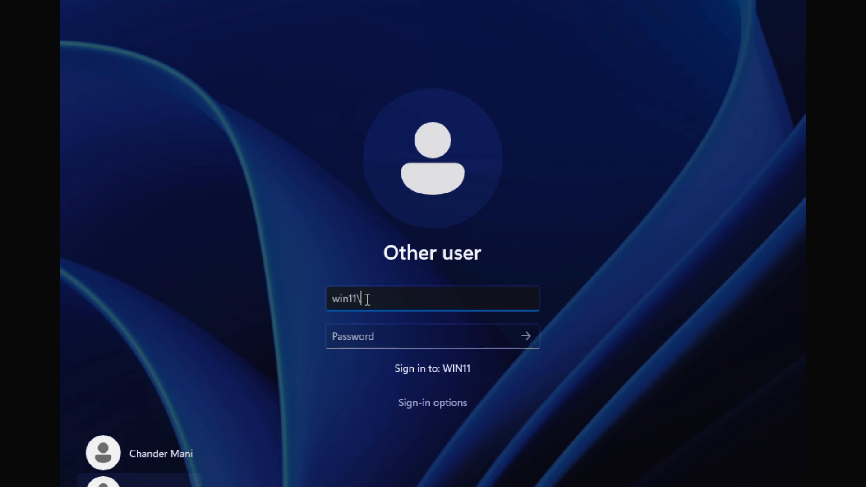
text(Laps)
click(361, 344)
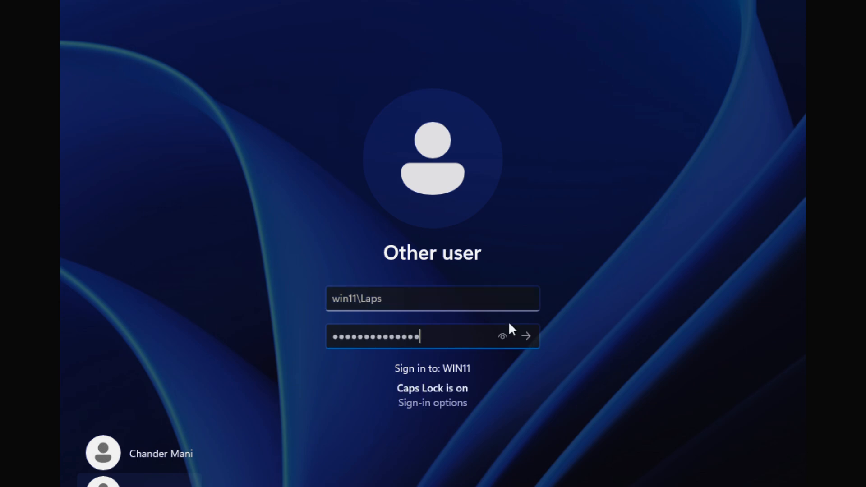
click(525, 337)
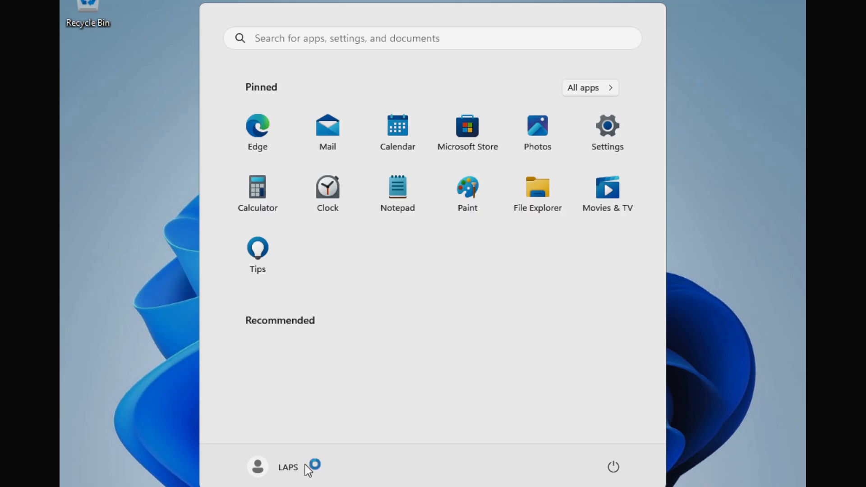
Step: Open Command Prompt and run WHOAMI to check which account is signed in
click(294, 468)
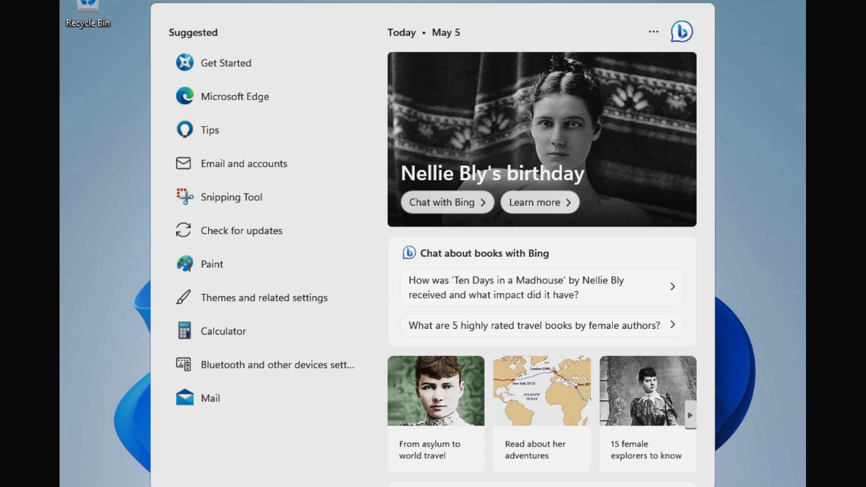
text(CMD)
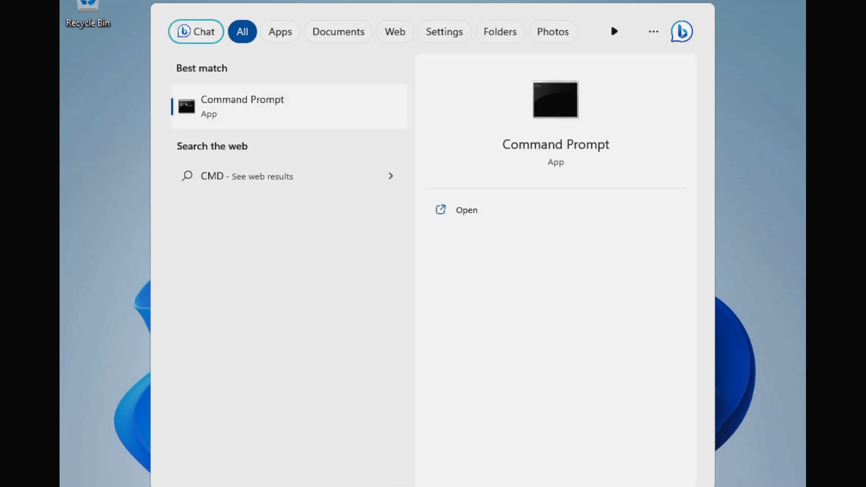
text(WHOAMI)
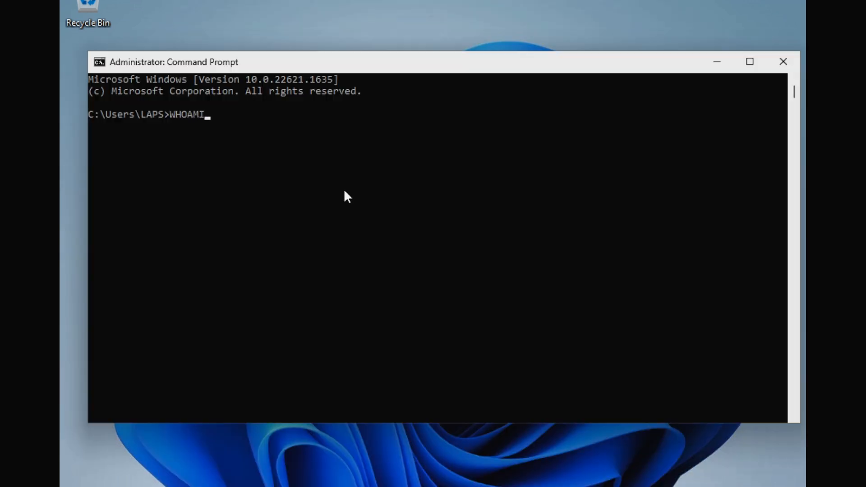
key(Return)
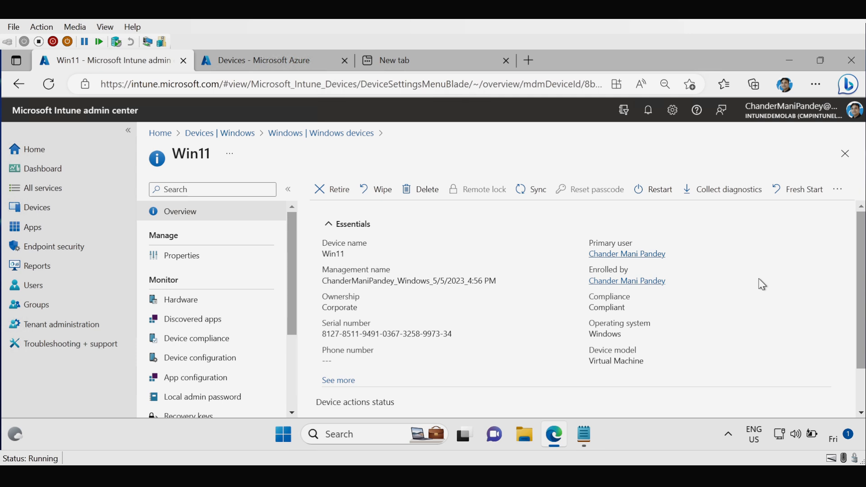
Step: Rotate the Win11 device's local admin password in the Intune admin center, then open the Windows account options
drag(175, 150, 214, 160)
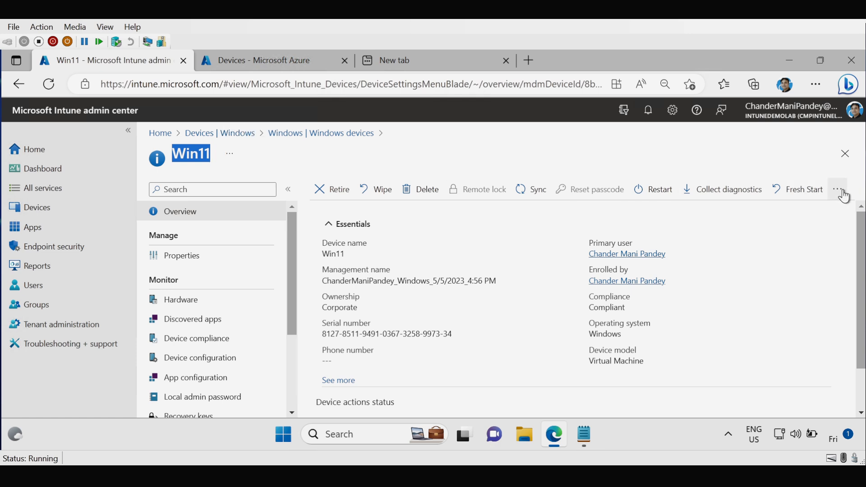
click(838, 192)
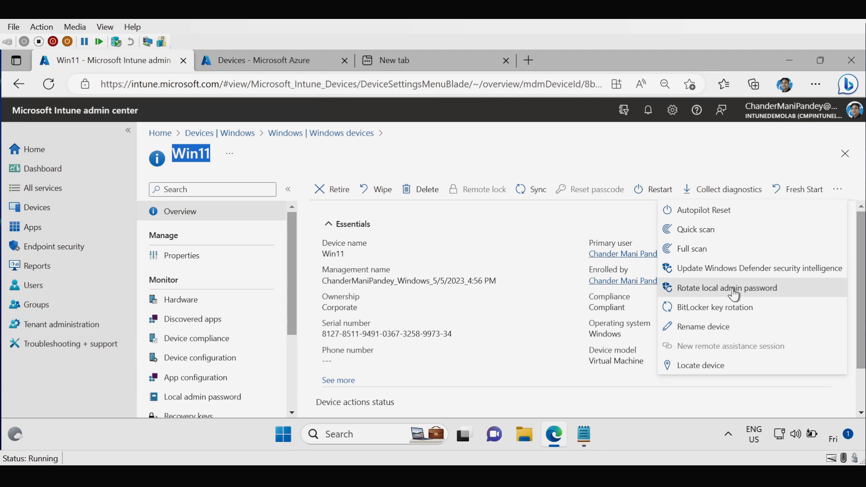
click(728, 291)
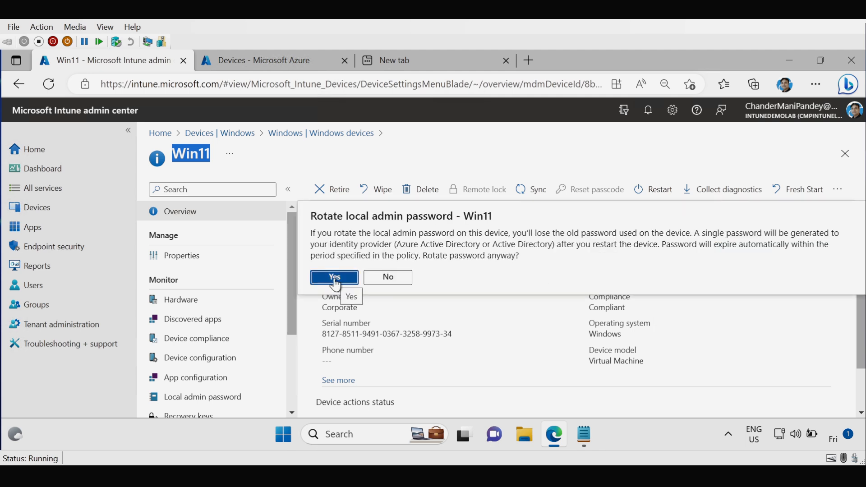
click(334, 277)
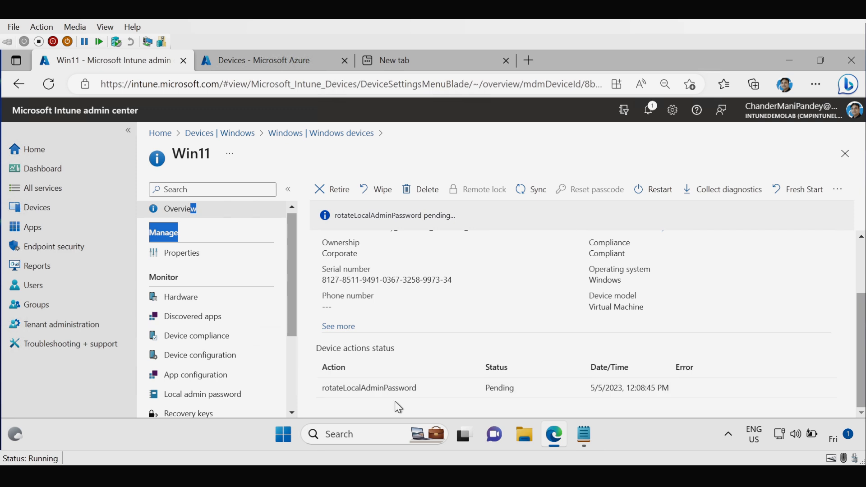
click(285, 435)
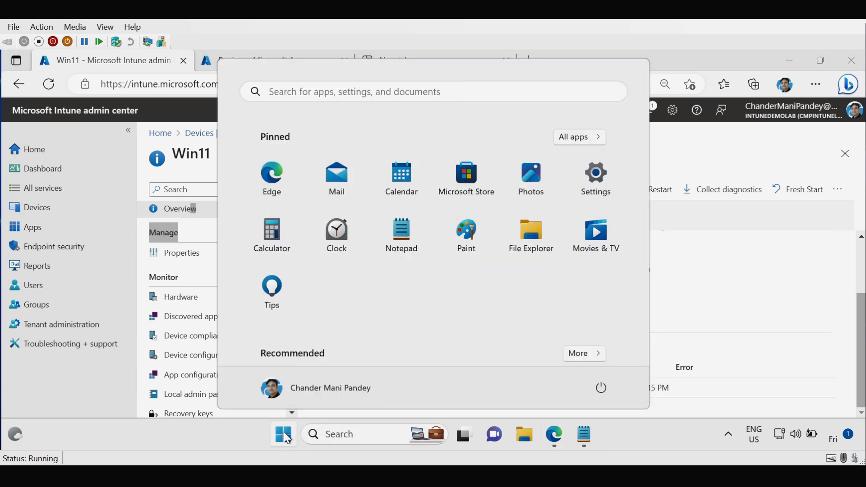
click(276, 392)
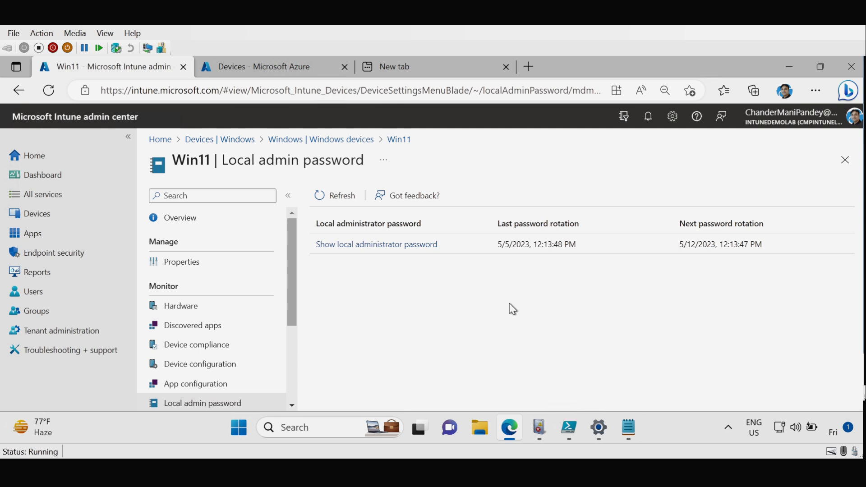
Step: Reveal and copy Win11's local administrator password, paste it on the second line of the Notepad note, and minimize Notepad
click(405, 250)
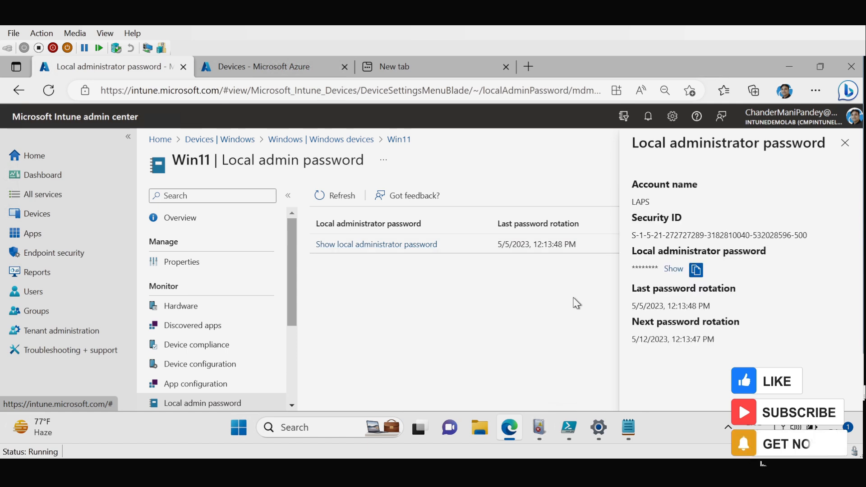
click(673, 270)
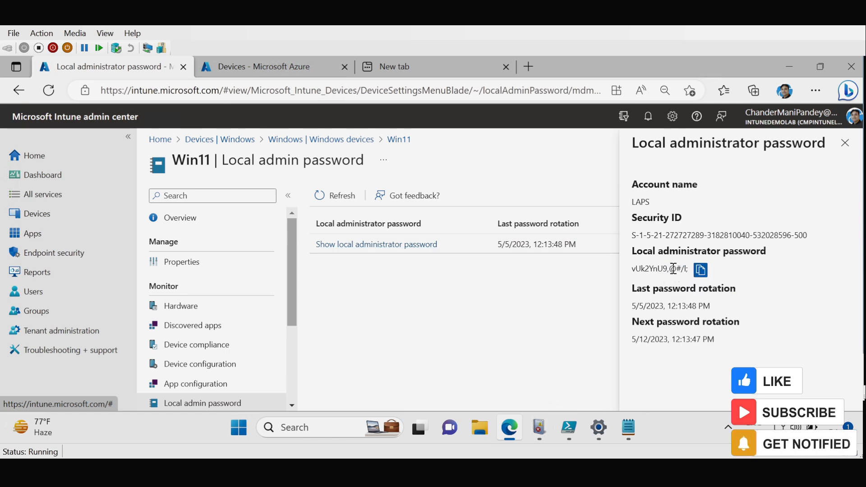
click(701, 271)
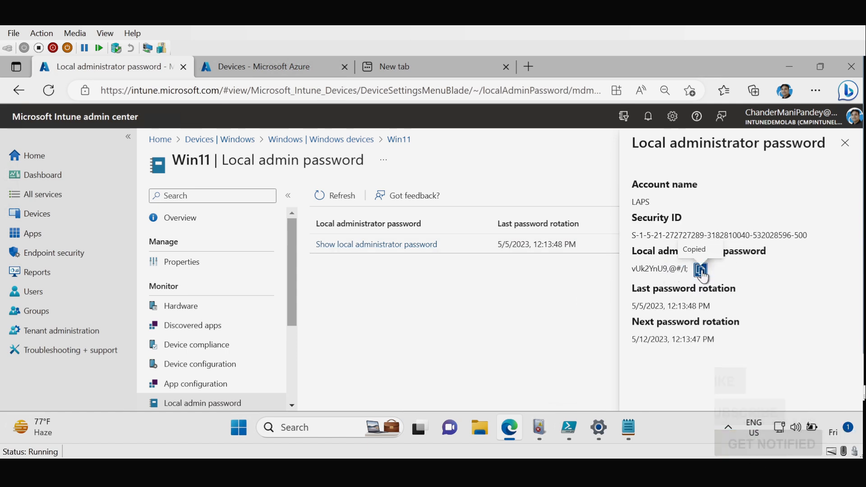
click(629, 433)
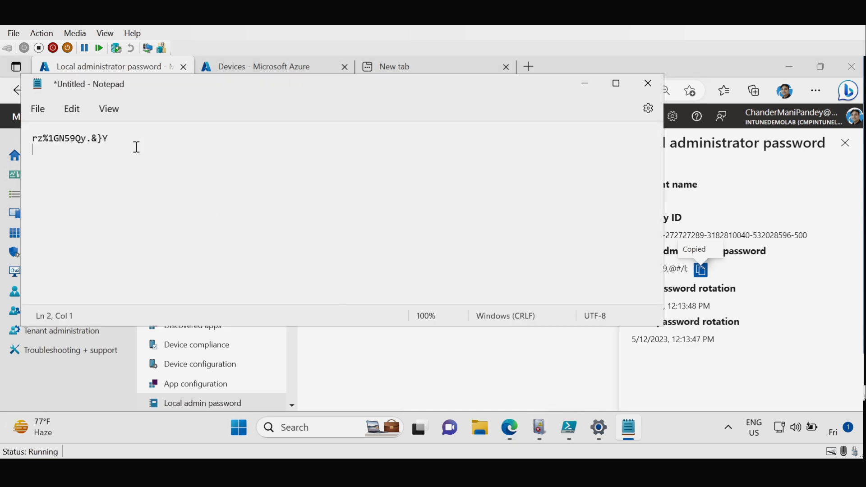
key(ctrl+v)
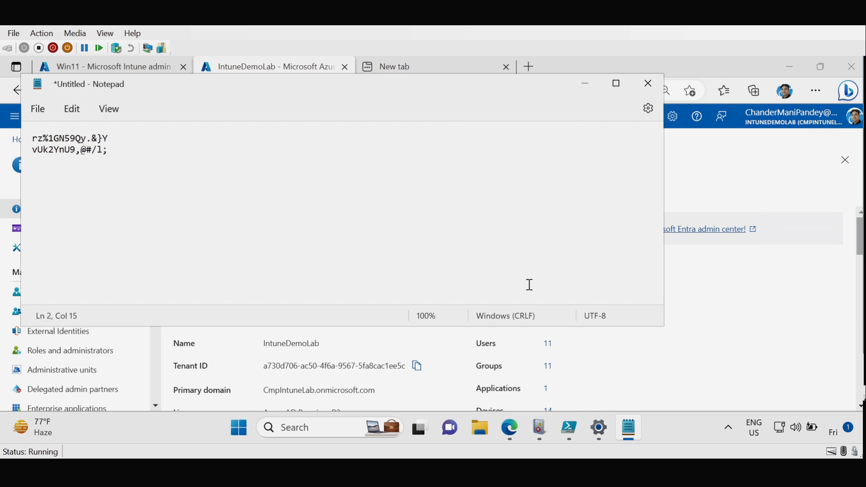
click(585, 84)
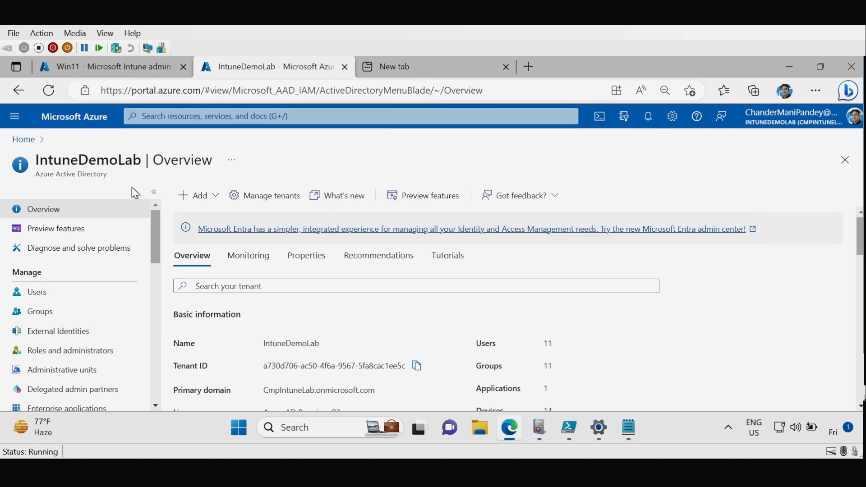
Step: Open the audit logs for devices in the IntuneDemoLab Azure Active Directory tenant
drag(154, 235, 154, 269)
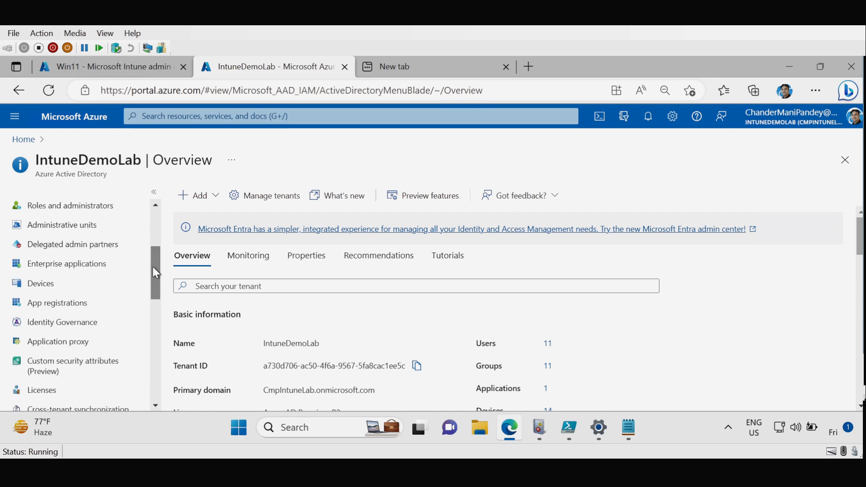
click(48, 289)
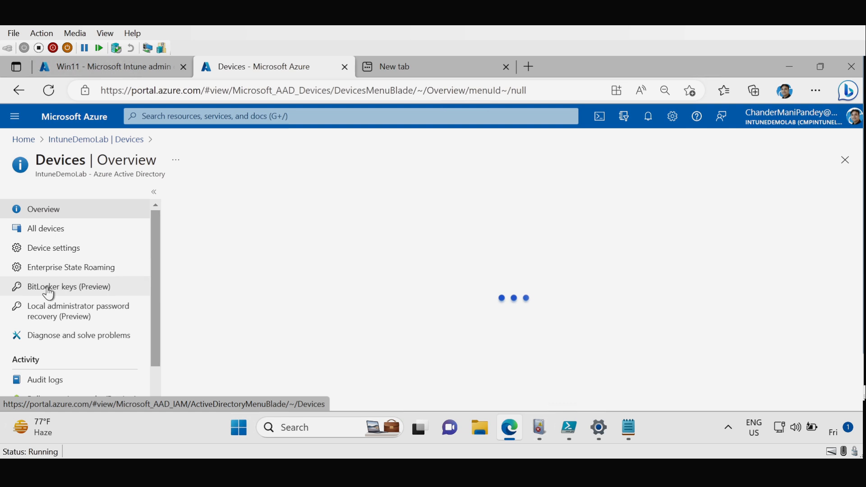
scroll(155, 355, down, 1)
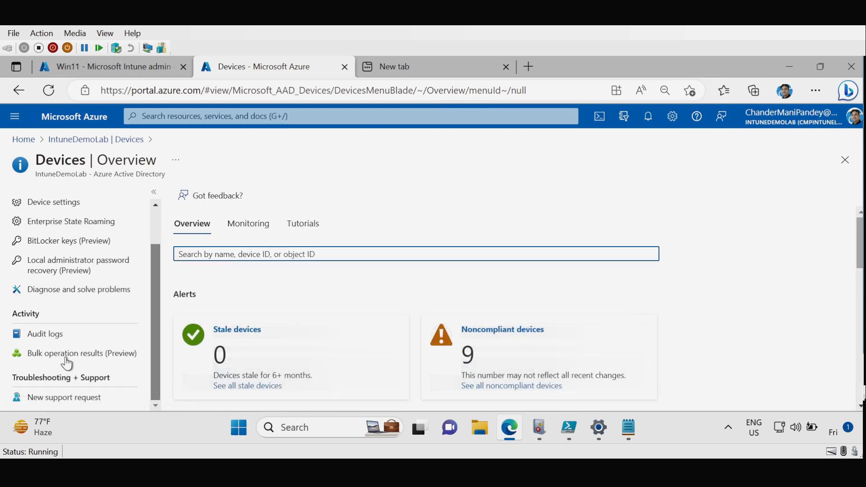
click(43, 336)
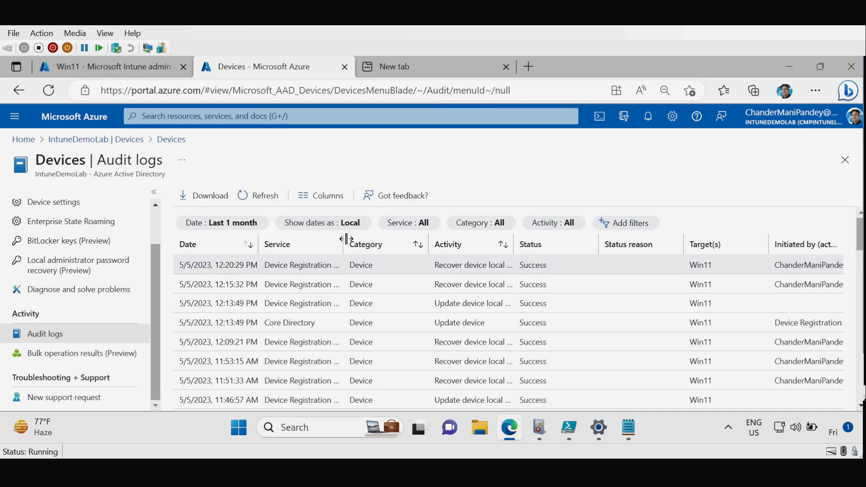
Step: Widen the Service and Activity columns of the device audit logs and review the local administrator password entries
drag(344, 245, 413, 244)
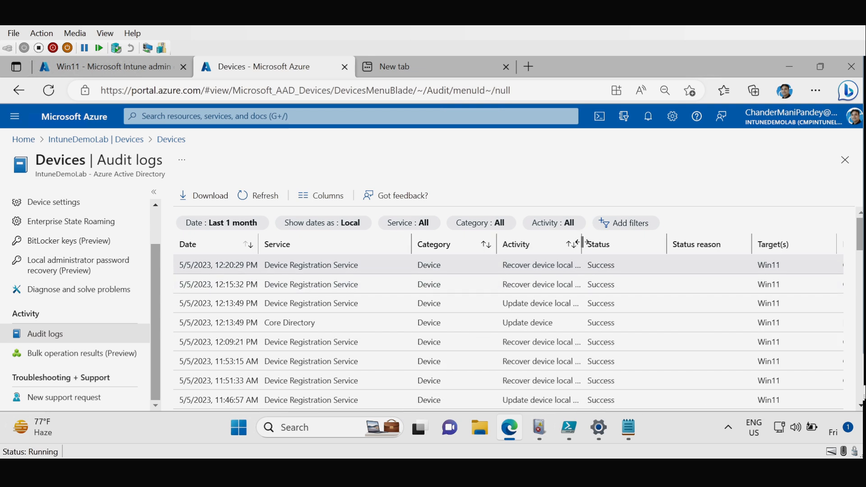
drag(582, 244, 658, 235)
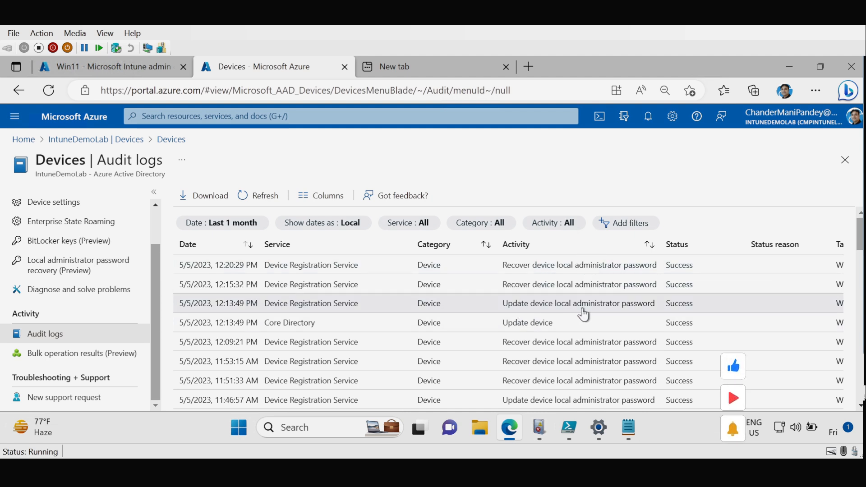
scroll(586, 347, down, 2)
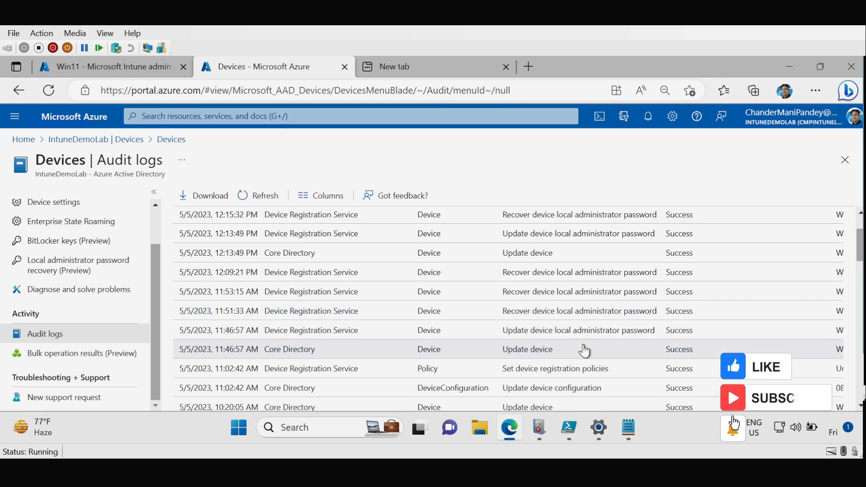